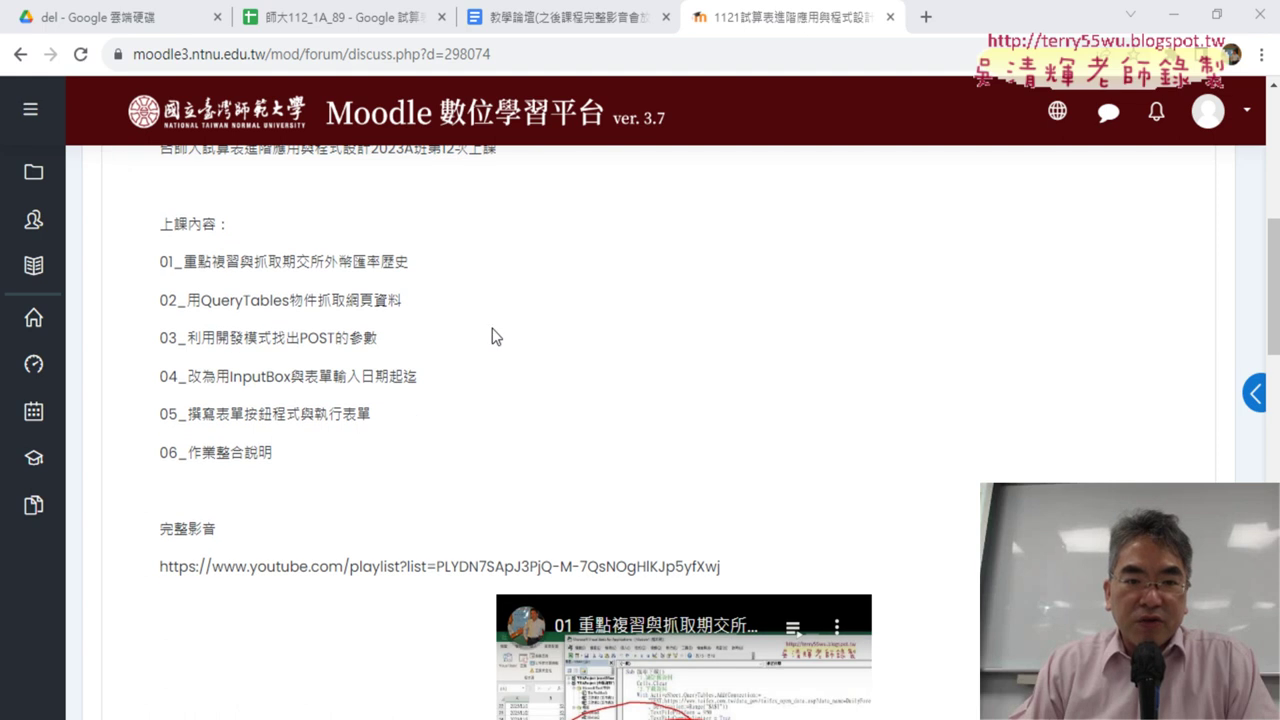
Highlight 期交所外幣匯率歷史 and QueryTables (then just 'Table') in forum topic lines 01 and 02
{"action": "left_click_drag", "start_coordinate": [281, 263], "coordinate": [414, 263]}
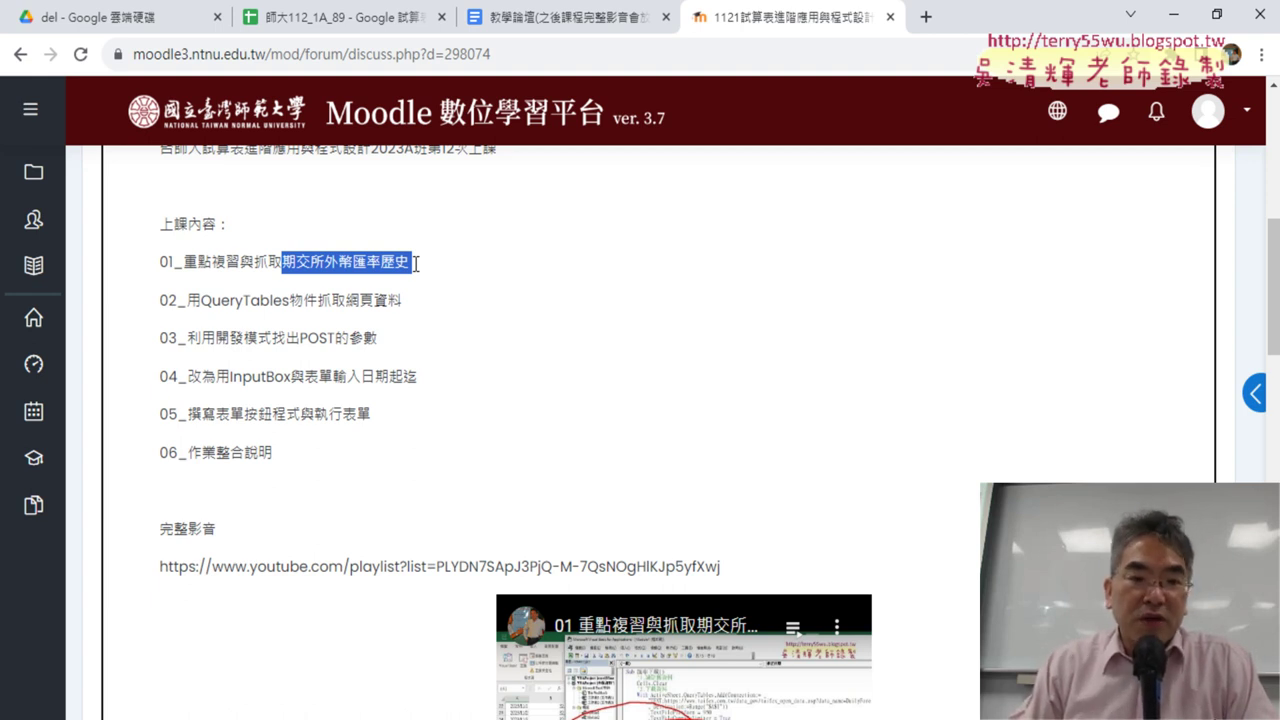
{"action": "left_click_drag", "start_coordinate": [200, 297], "coordinate": [289, 295]}
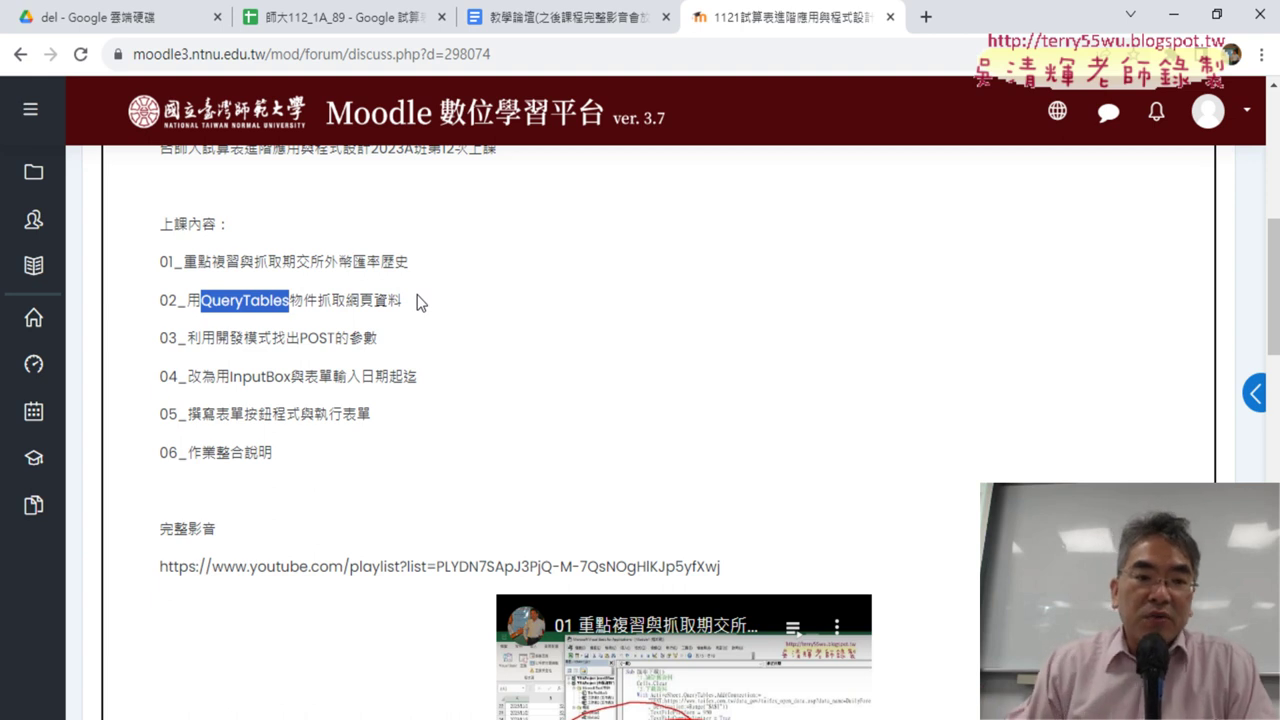
{"action": "left_click_drag", "start_coordinate": [243, 299], "coordinate": [283, 299]}
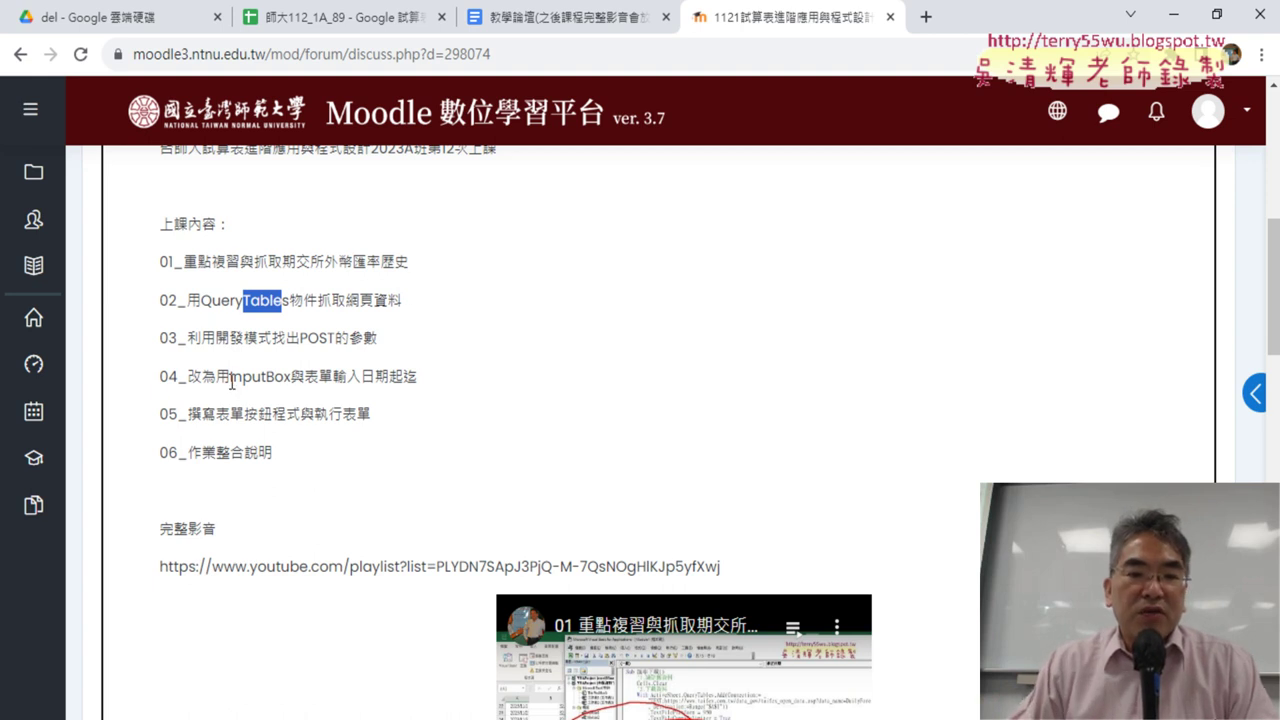
Highlight InputBox and 表單按鈕程式, then bring up the 範例_VLOOKUP人事考評管理系統 workbook
{"action": "left_click_drag", "start_coordinate": [231, 375], "coordinate": [291, 372]}
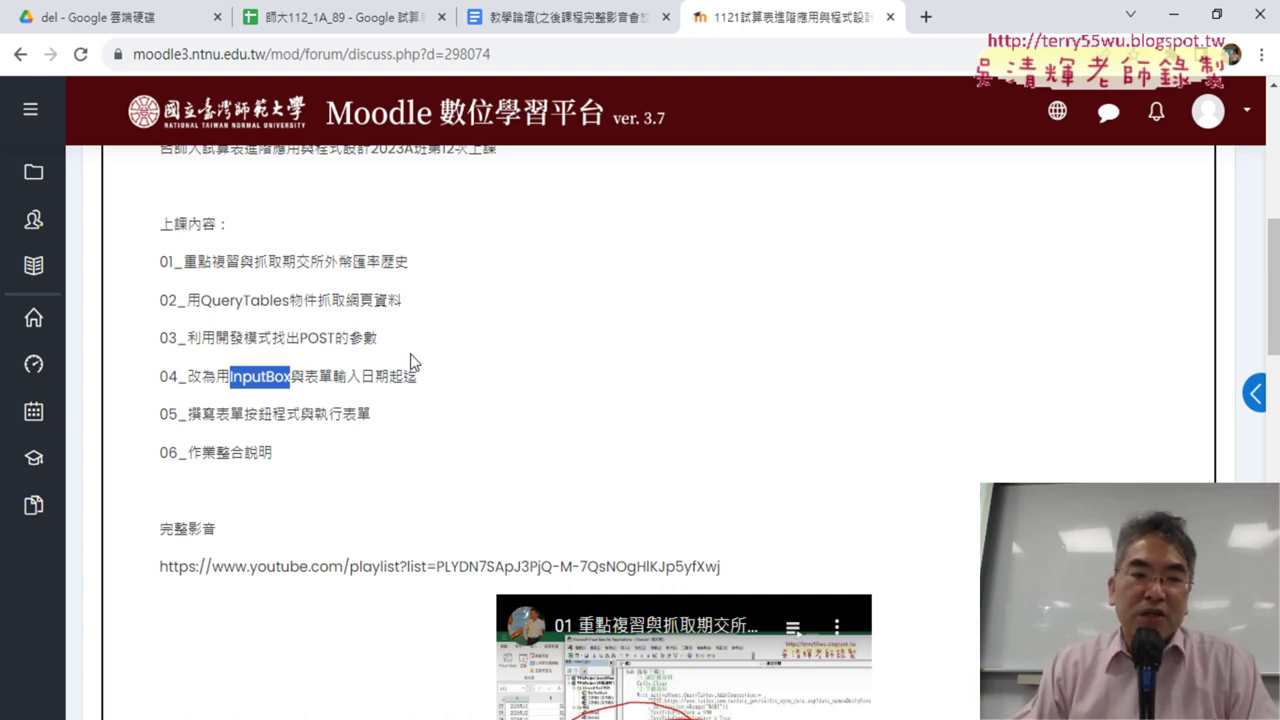
{"action": "left_click_drag", "start_coordinate": [216, 413], "coordinate": [300, 413]}
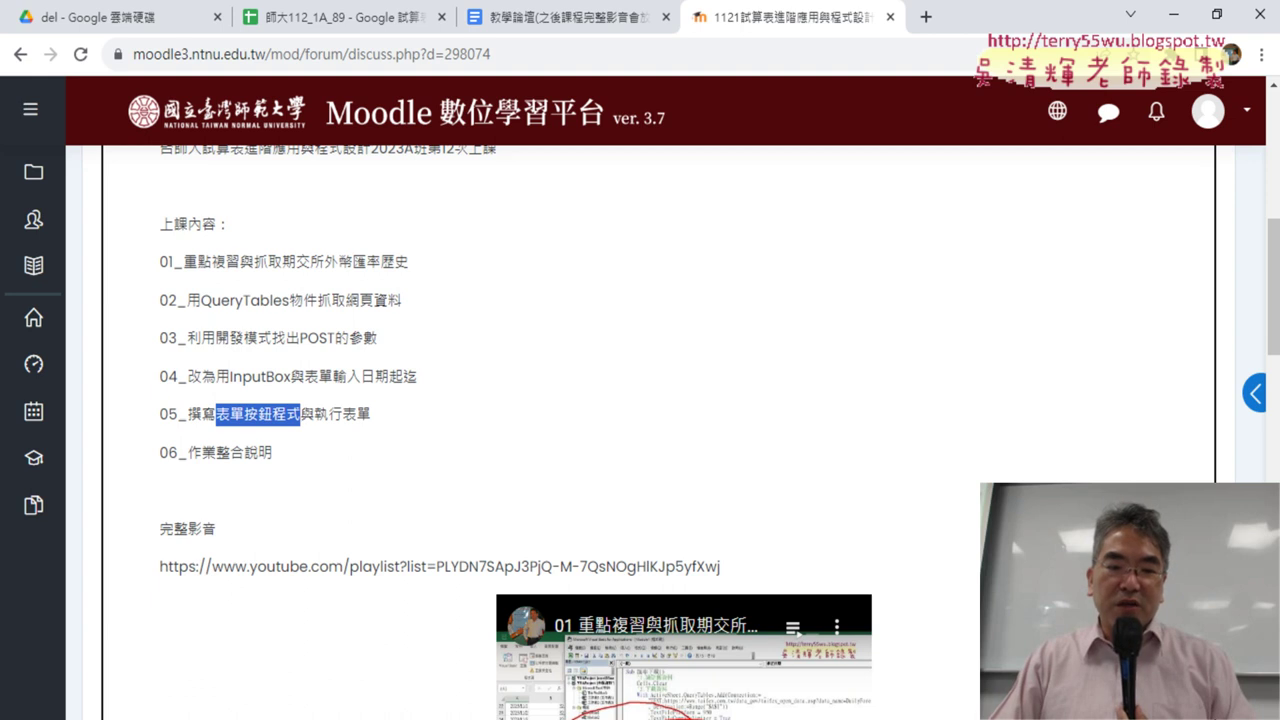
{"action": "key", "text": "alt+Tab"}
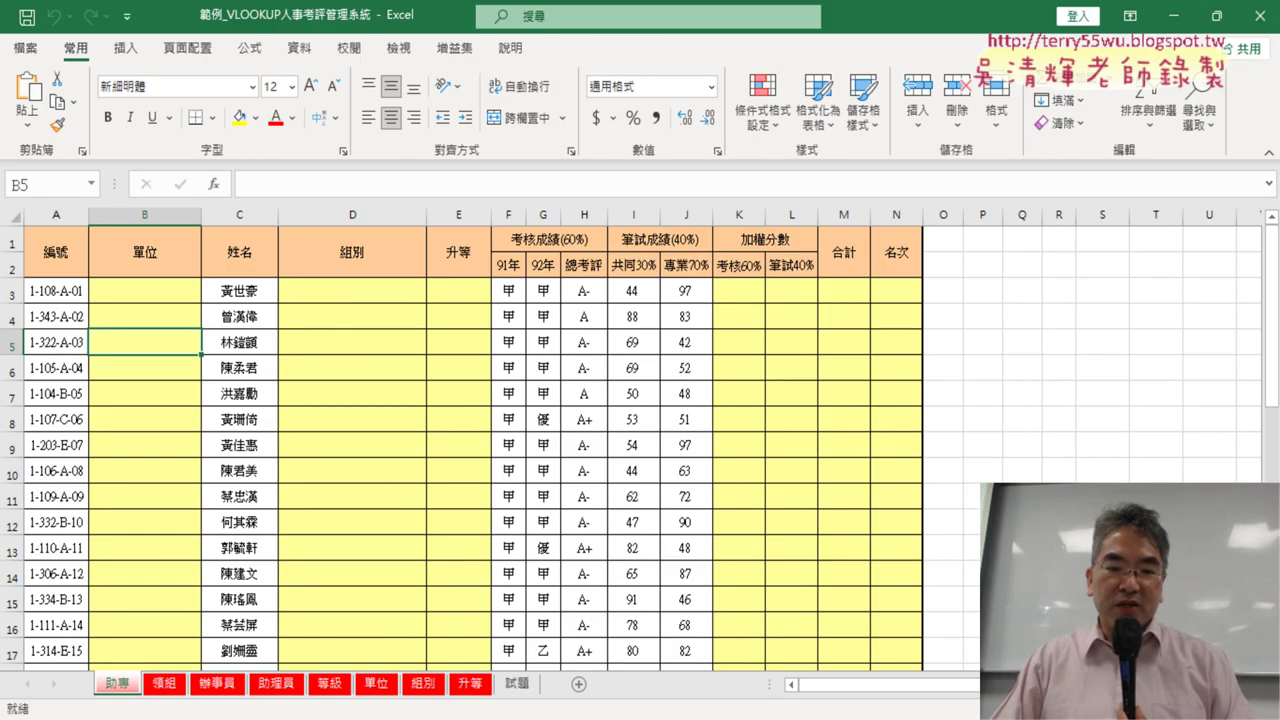
{"action": "left_click", "coordinate": [427, 648]}
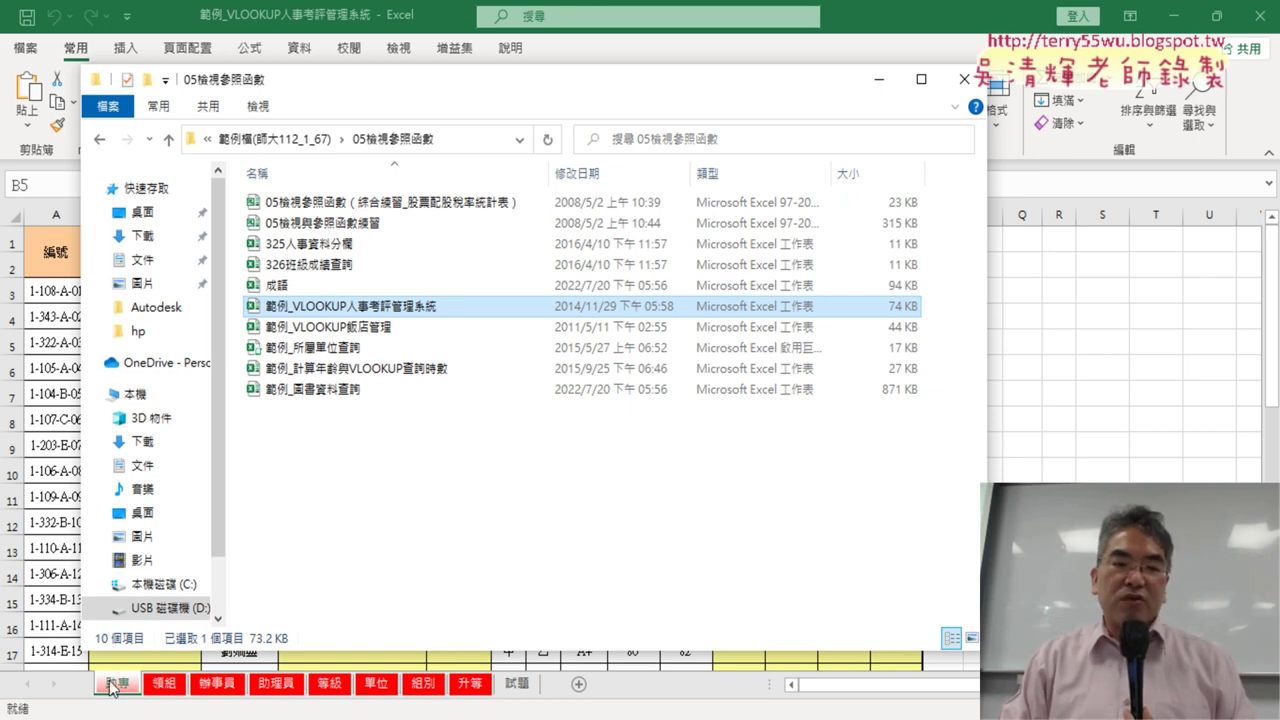
{"action": "left_click", "coordinate": [112, 688]}
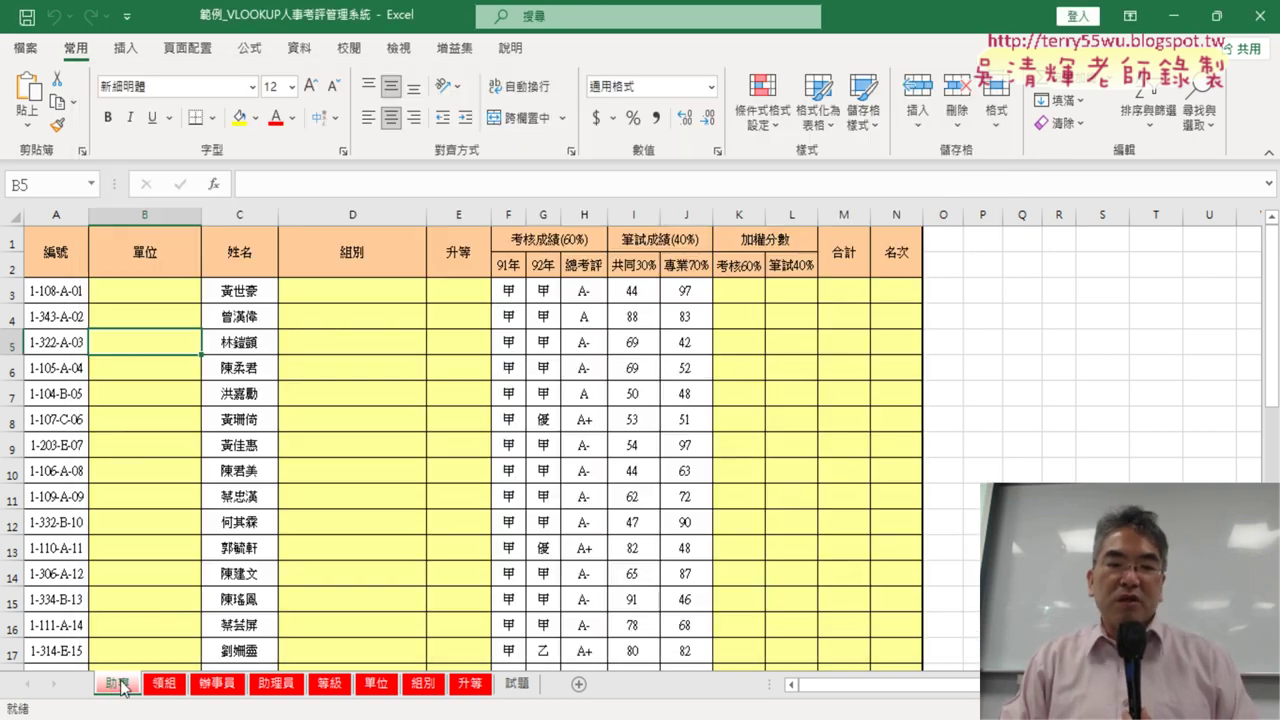
{"action": "left_click", "coordinate": [153, 207]}
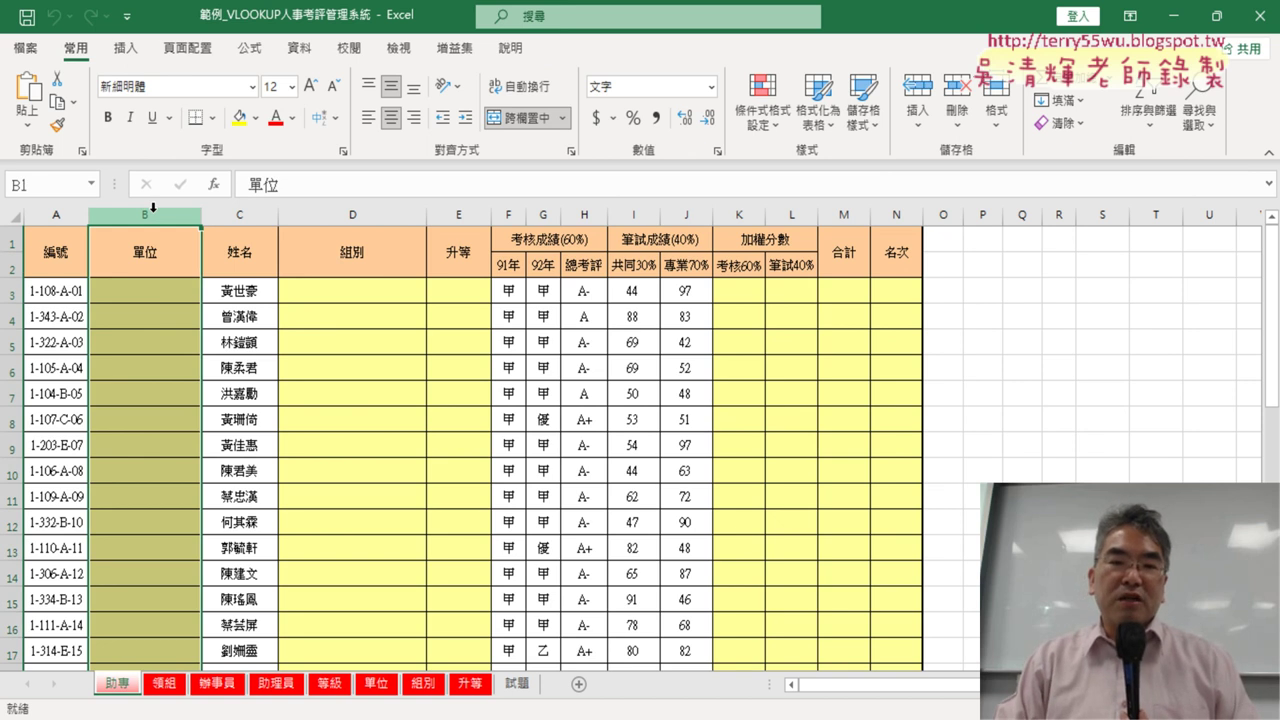
{"action": "left_click", "coordinate": [162, 686]}
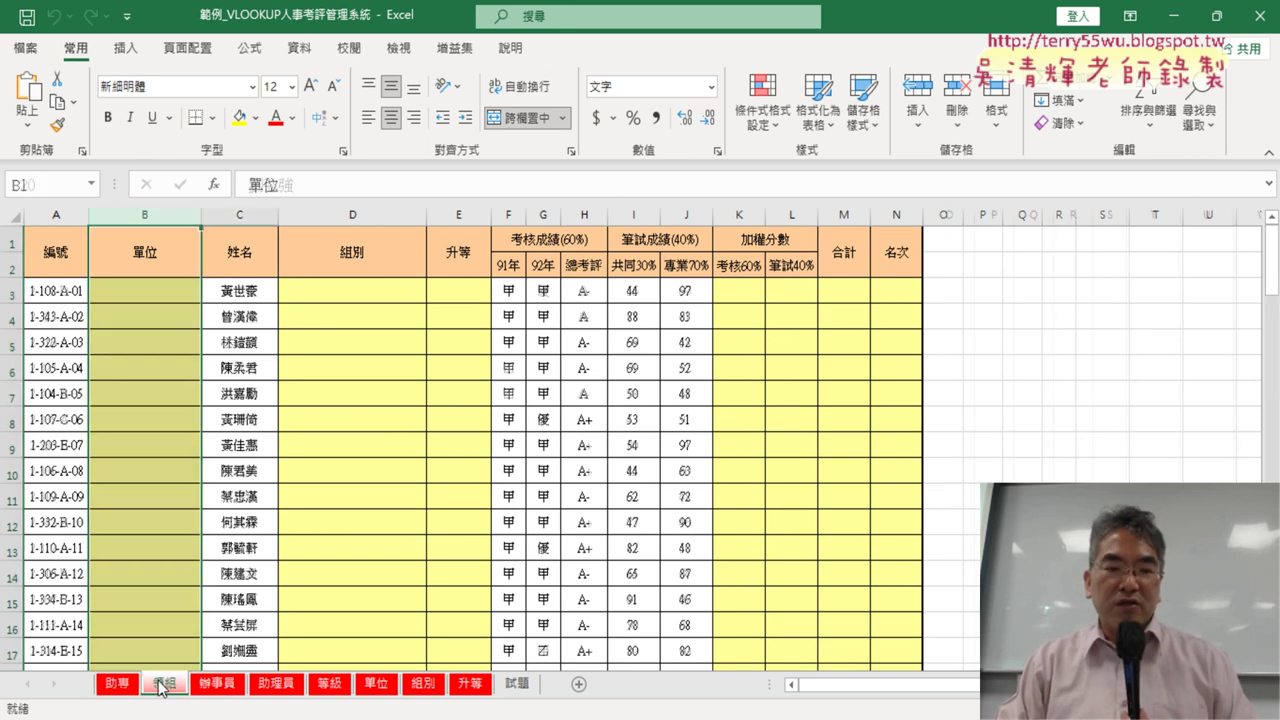
{"action": "left_click", "coordinate": [217, 688]}
{"action": "left_click", "coordinate": [291, 690]}
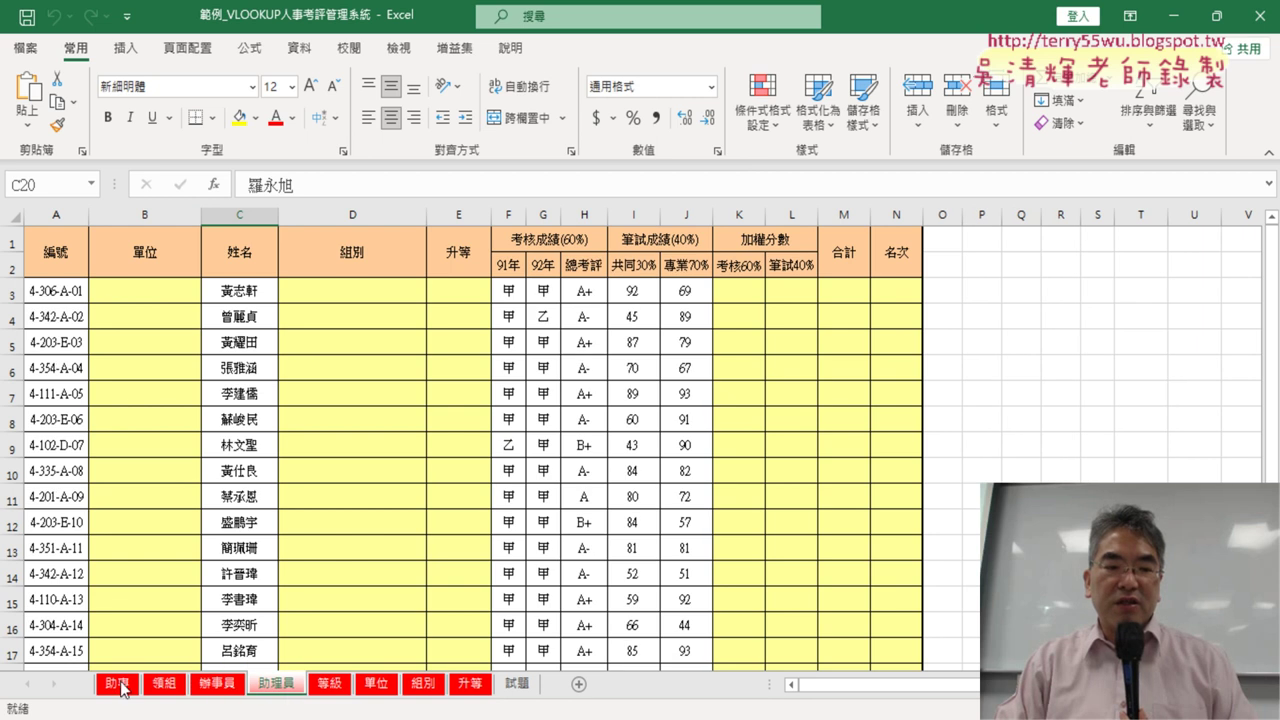
{"action": "left_click", "coordinate": [119, 686]}
{"action": "left_click", "coordinate": [162, 688]}
{"action": "left_click", "coordinate": [232, 690]}
{"action": "left_click", "coordinate": [262, 694]}
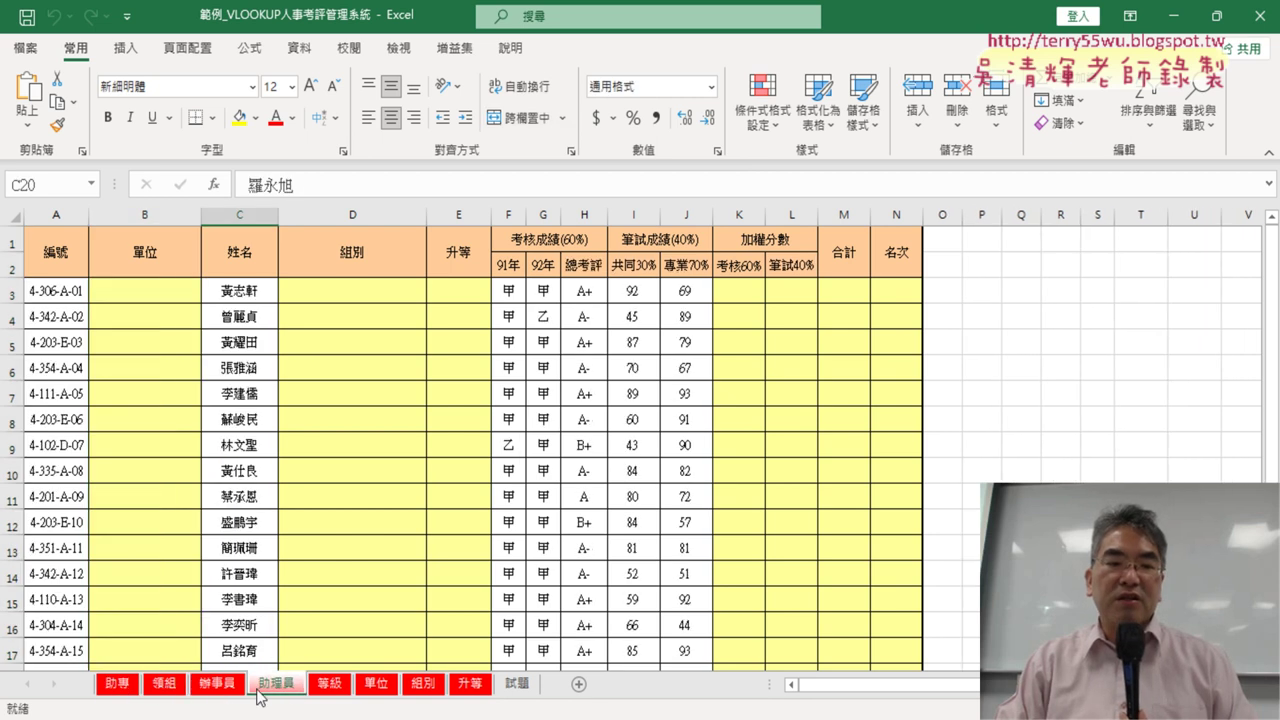
{"action": "left_click", "coordinate": [118, 686]}
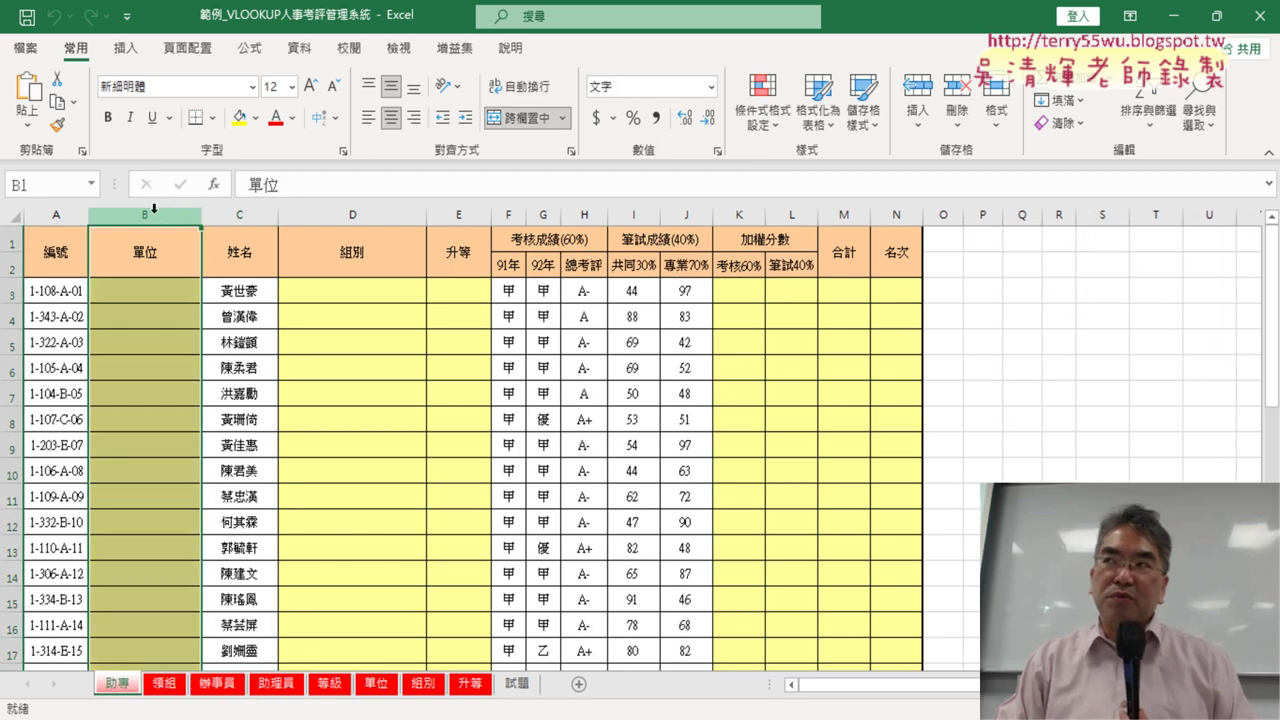
{"action": "left_click", "coordinate": [390, 218], "text": "ctrl"}
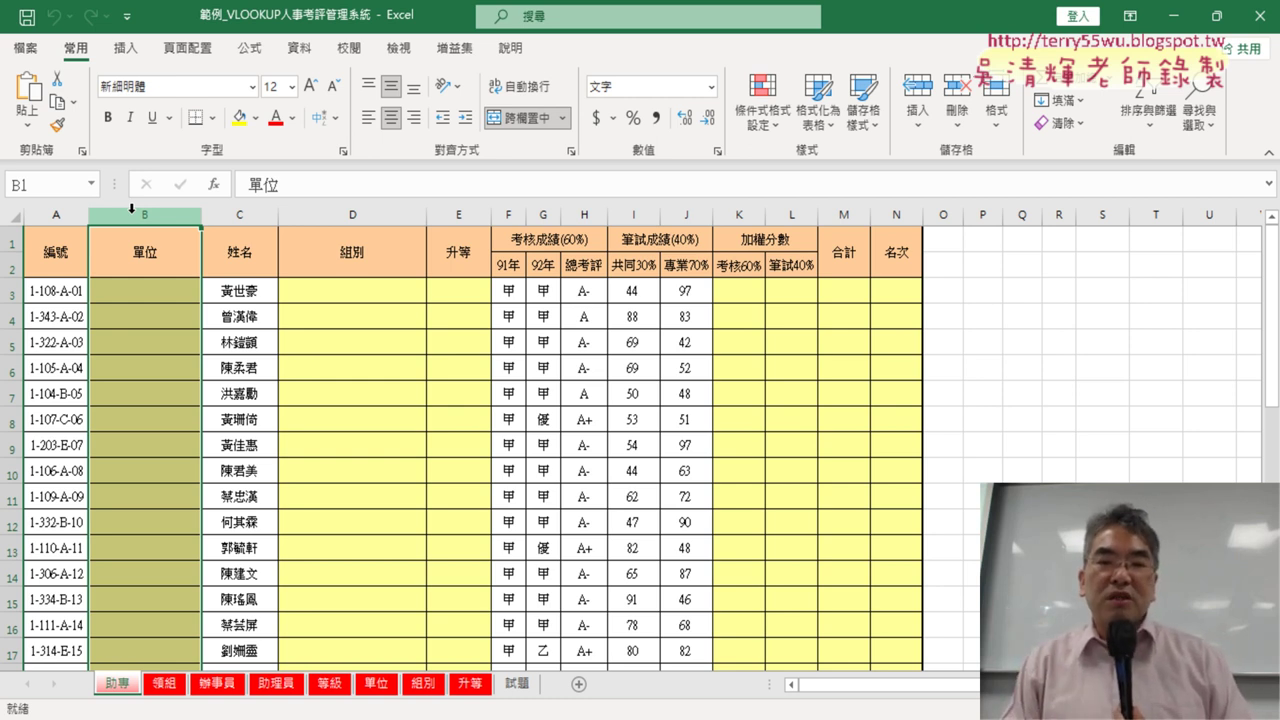
{"action": "left_click", "coordinate": [163, 291]}
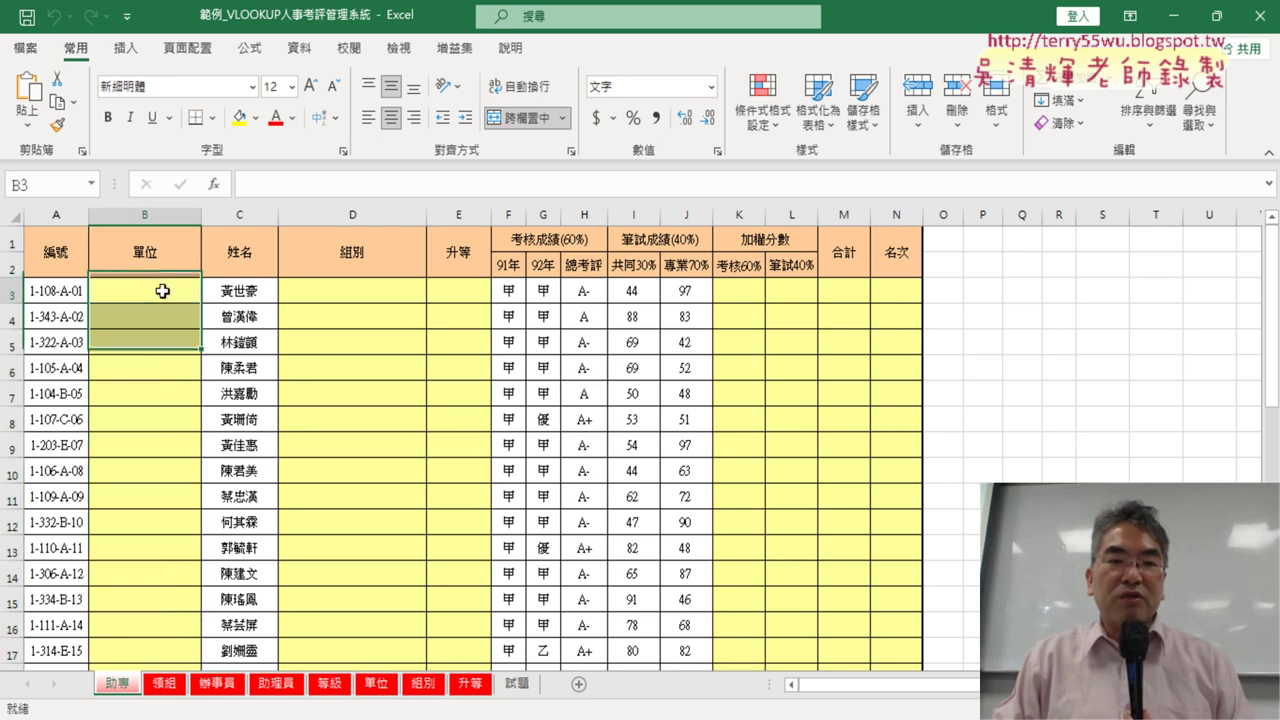
{"action": "left_click", "coordinate": [340, 290]}
{"action": "left_click", "coordinate": [437, 287]}
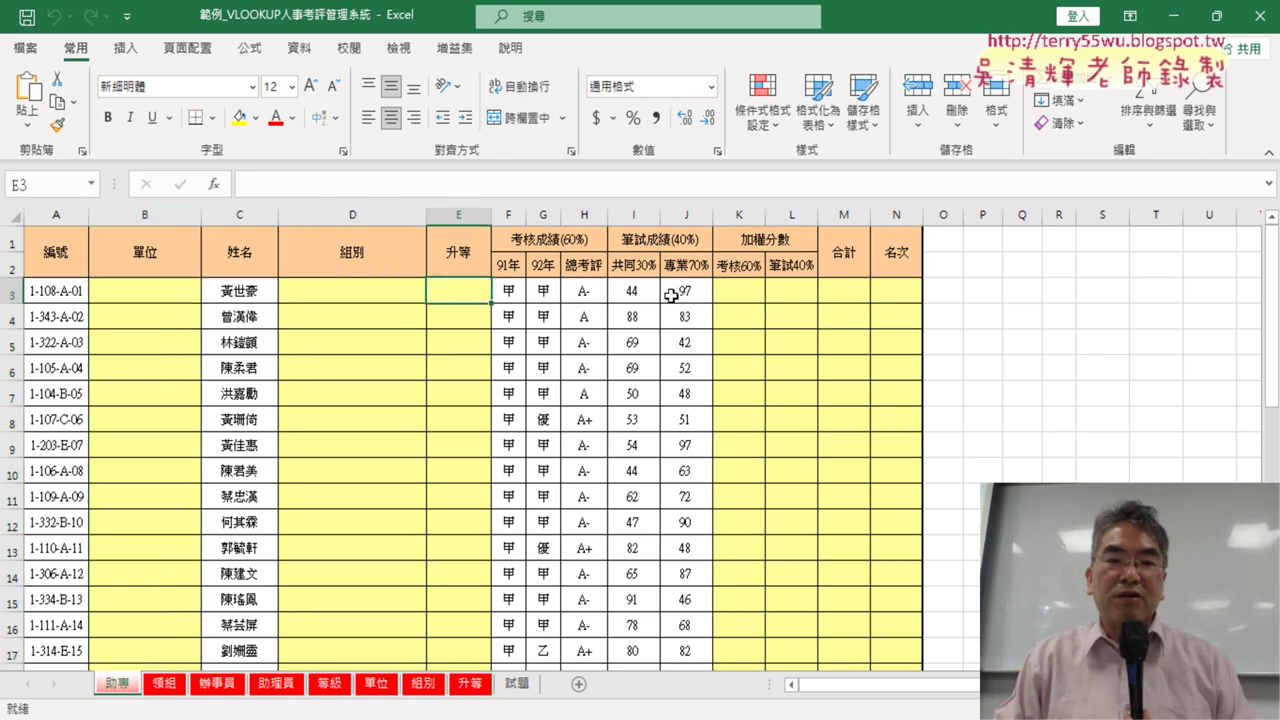
{"action": "left_click", "coordinate": [750, 293]}
{"action": "left_click", "coordinate": [905, 292]}
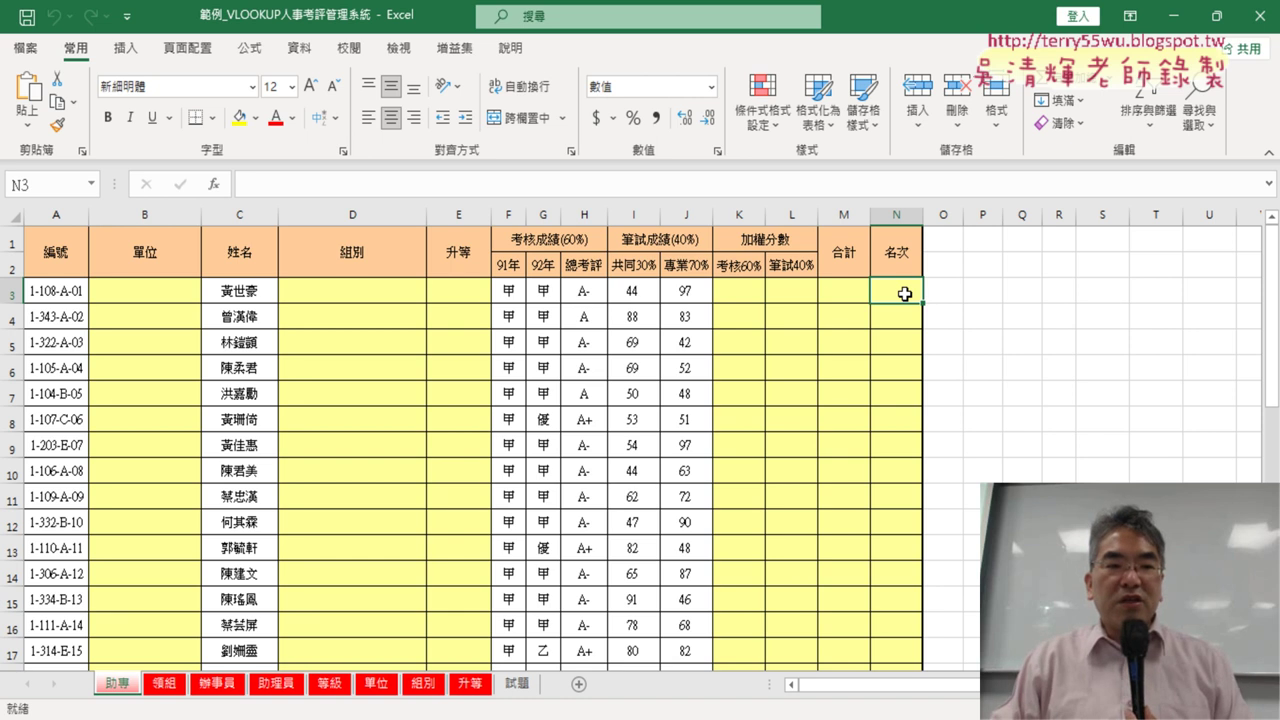
{"action": "left_click", "coordinate": [130, 304]}
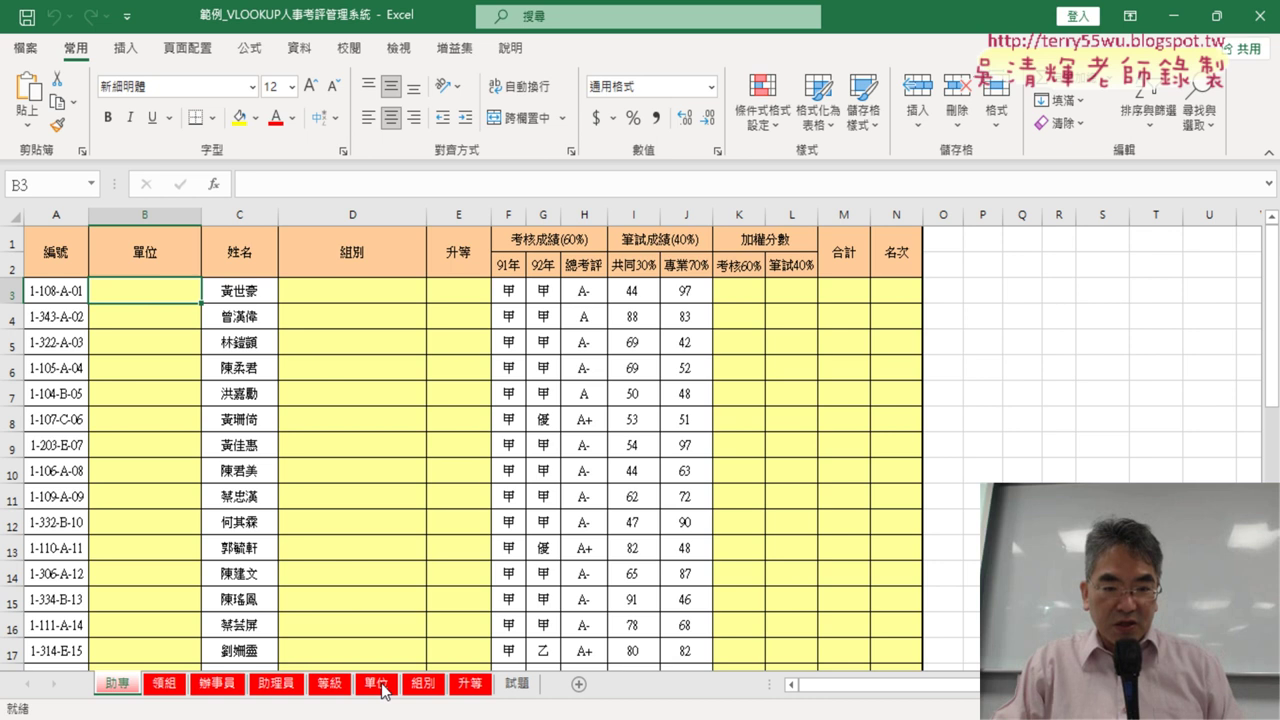
{"action": "left_click", "coordinate": [378, 685]}
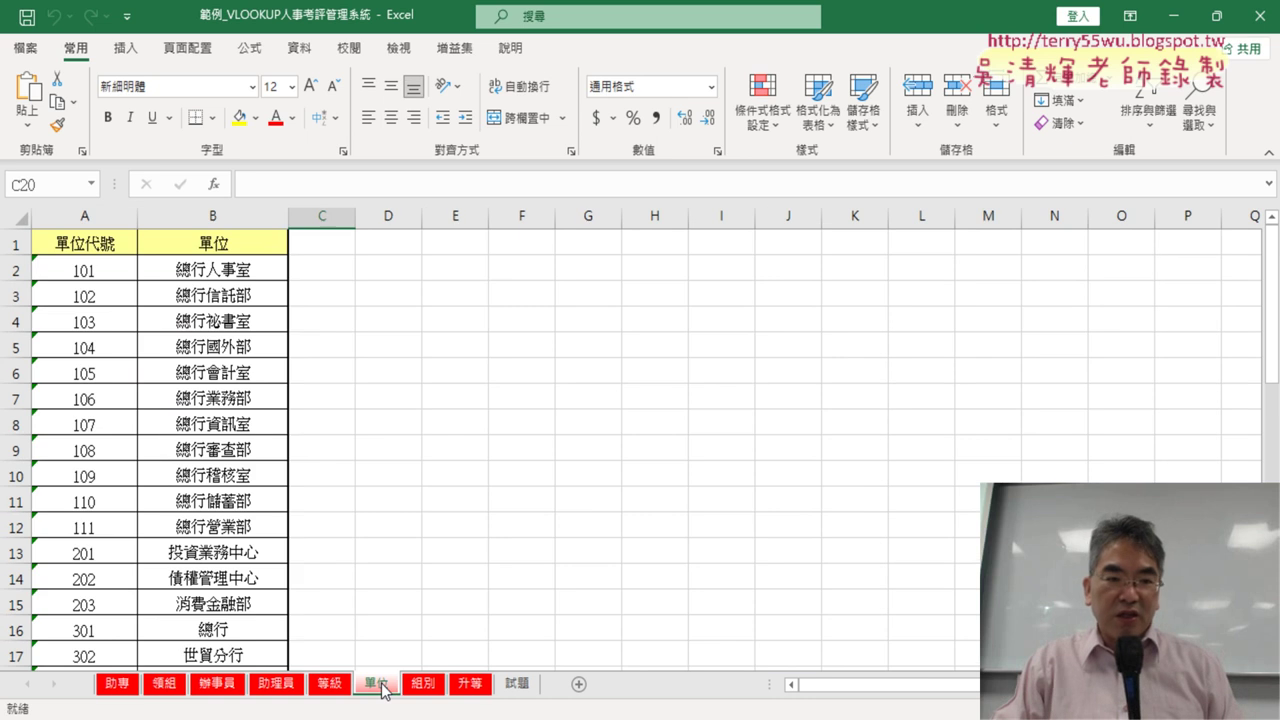
{"action": "left_click", "coordinate": [90, 276]}
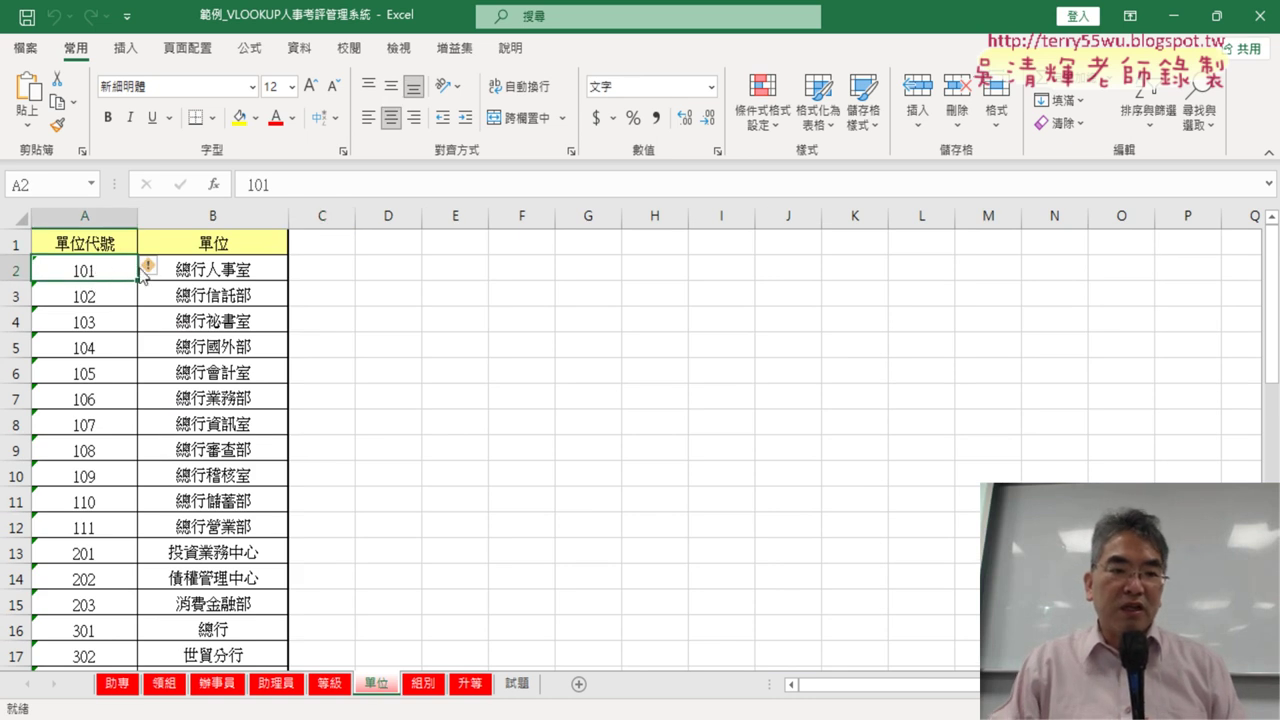
{"action": "left_click", "coordinate": [106, 290]}
{"action": "left_click", "coordinate": [258, 277]}
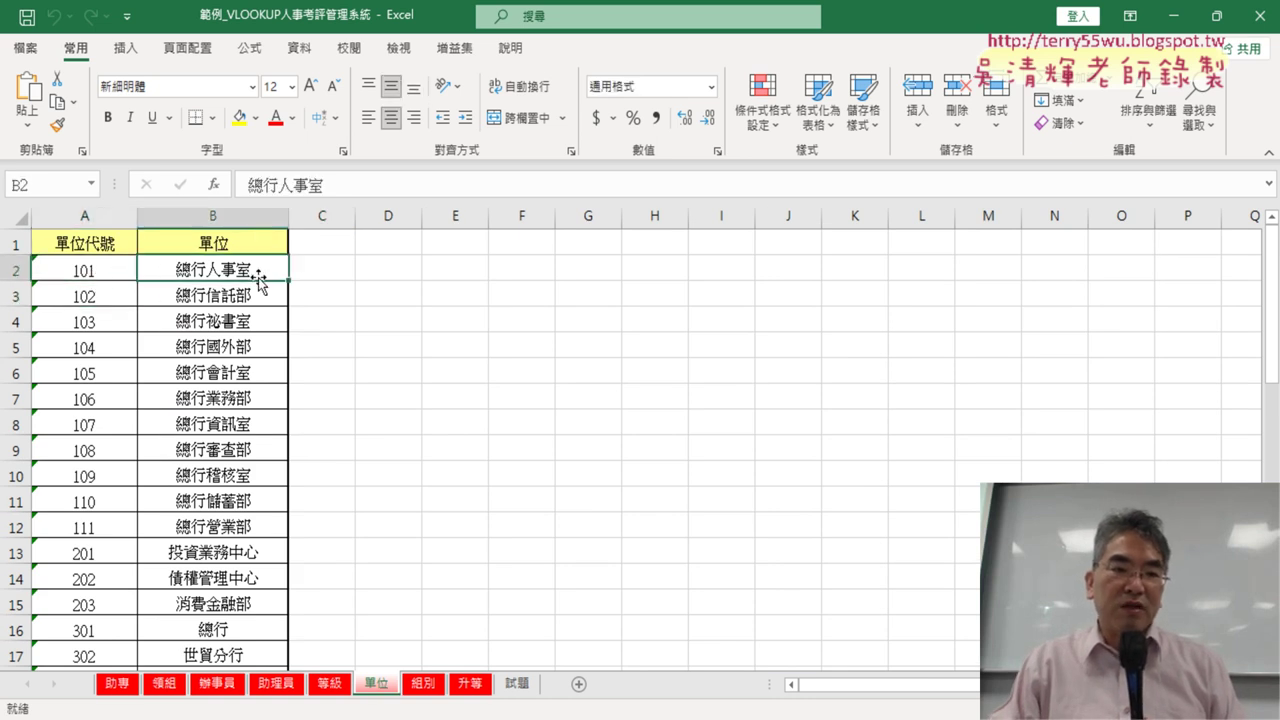
{"action": "left_click", "coordinate": [117, 684]}
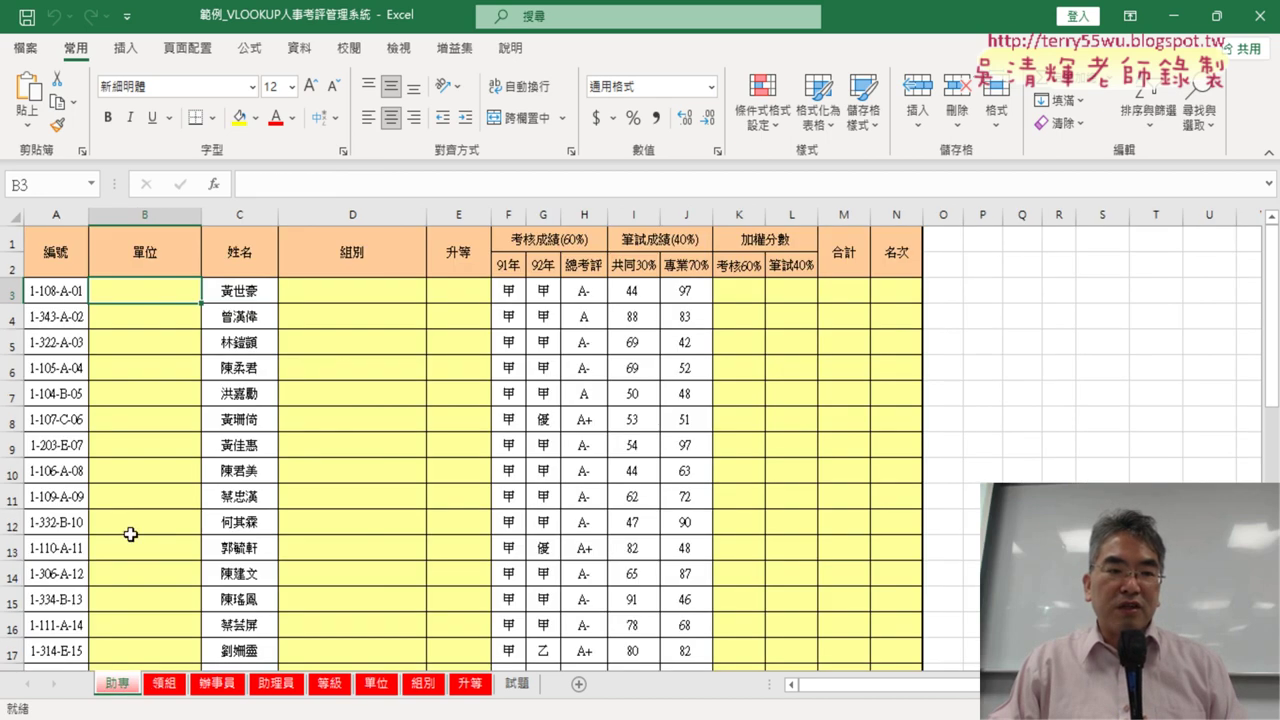
{"action": "left_click", "coordinate": [60, 287]}
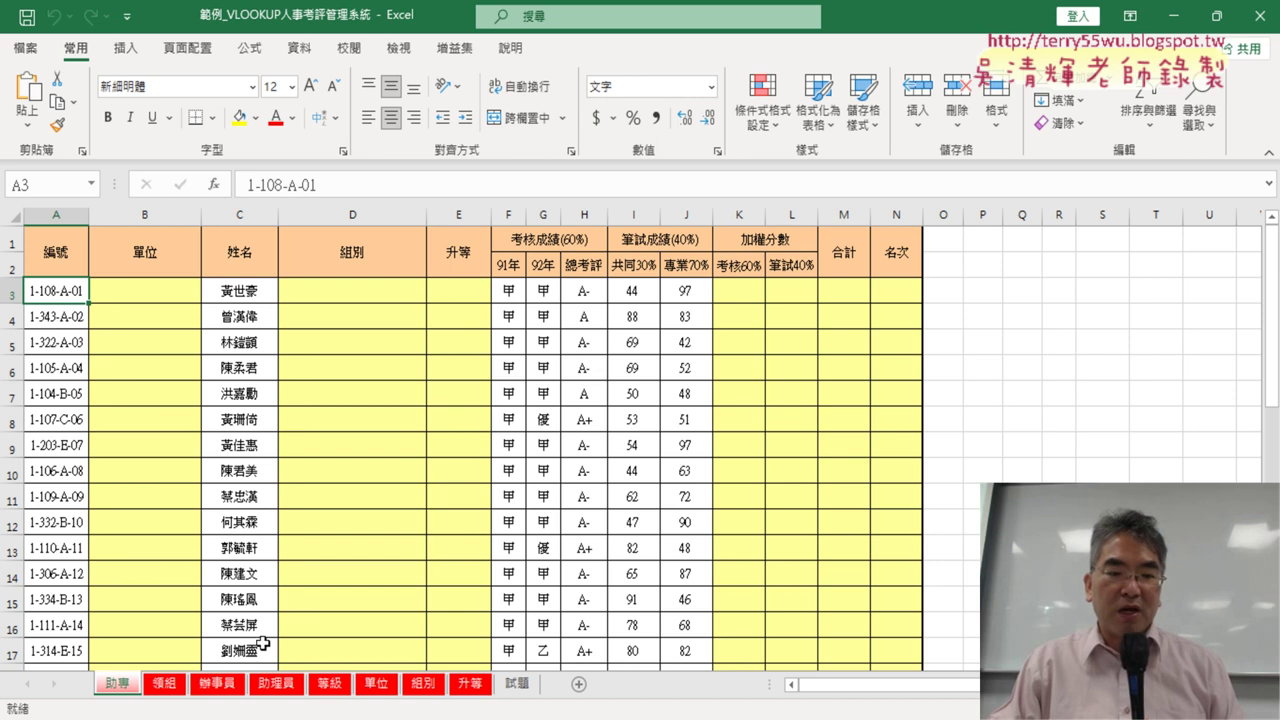
{"action": "left_click", "coordinate": [375, 688]}
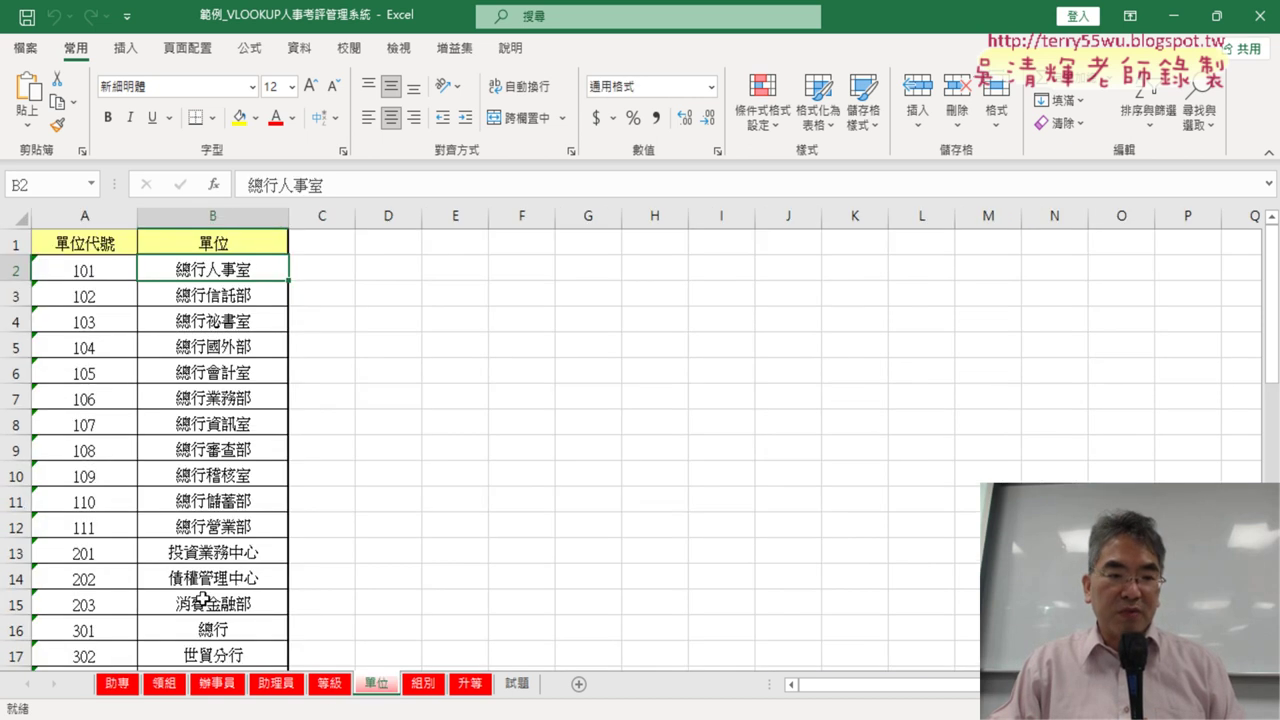
{"action": "left_click", "coordinate": [215, 452]}
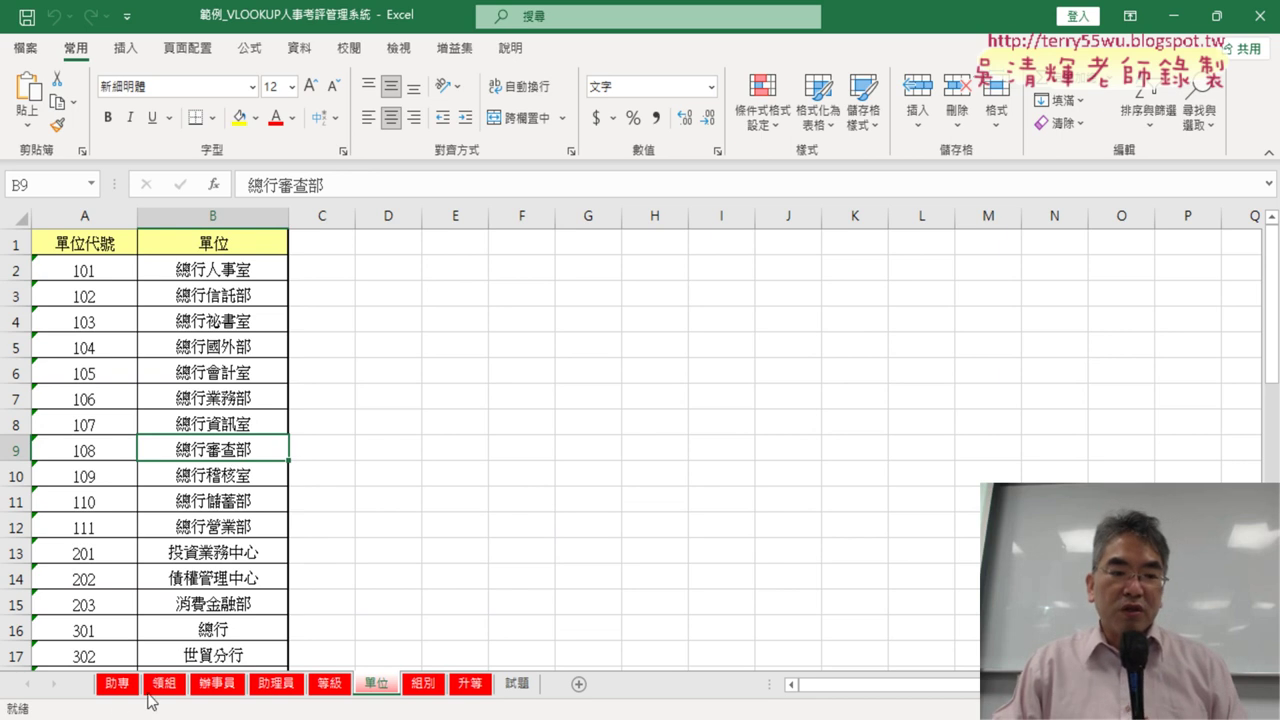
{"action": "left_click", "coordinate": [117, 683]}
{"action": "left_click", "coordinate": [168, 290]}
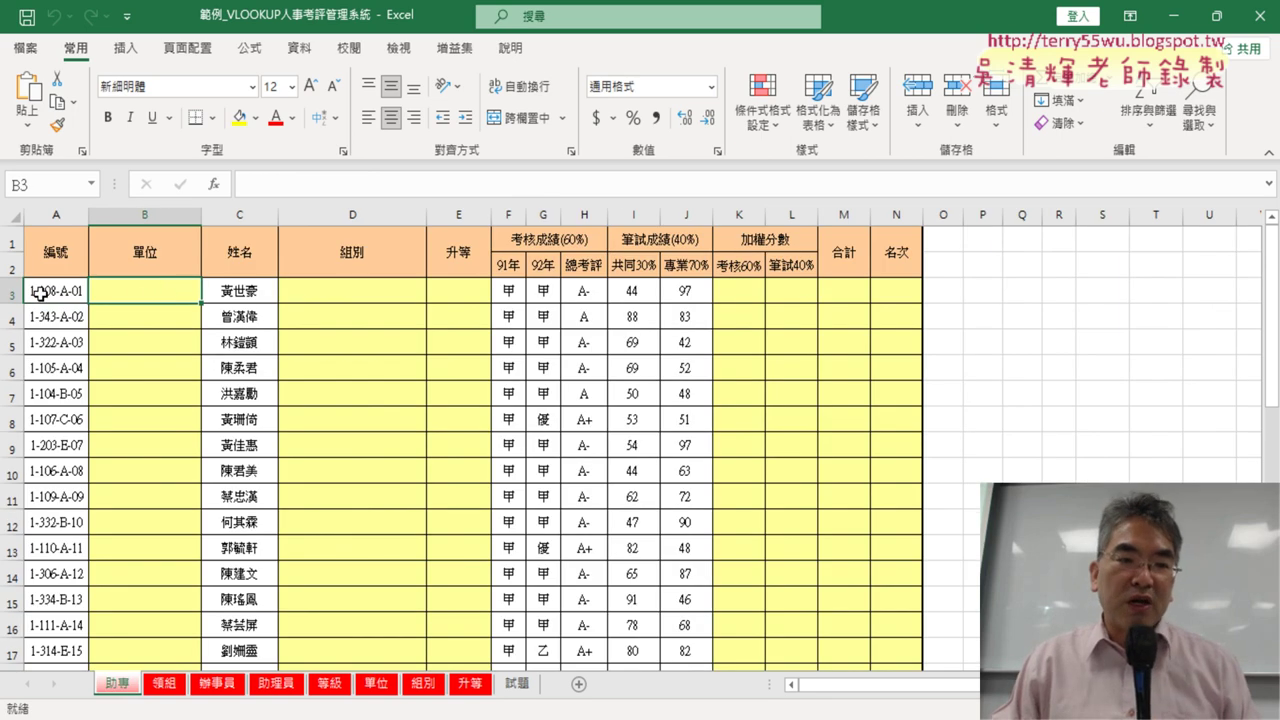
{"action": "left_click", "coordinate": [362, 690]}
{"action": "mouse_move", "coordinate": [72, 268]}
{"action": "left_mouse_down"}
{"action": "mouse_move", "coordinate": [190, 278]}
{"action": "mouse_move", "coordinate": [250, 522]}
{"action": "left_mouse_up"}
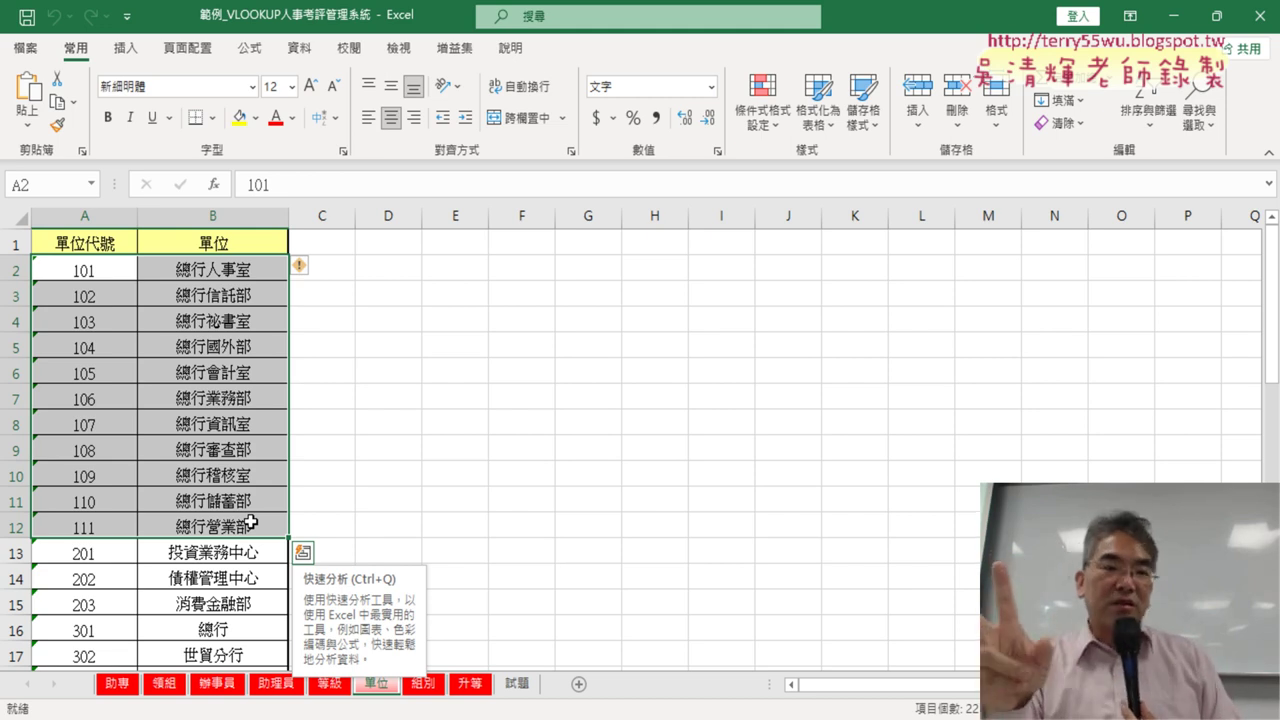
Copy 總行審查部 from 單位!B9 into cell B3 of the 助專 sheet
{"action": "left_click", "coordinate": [203, 456]}
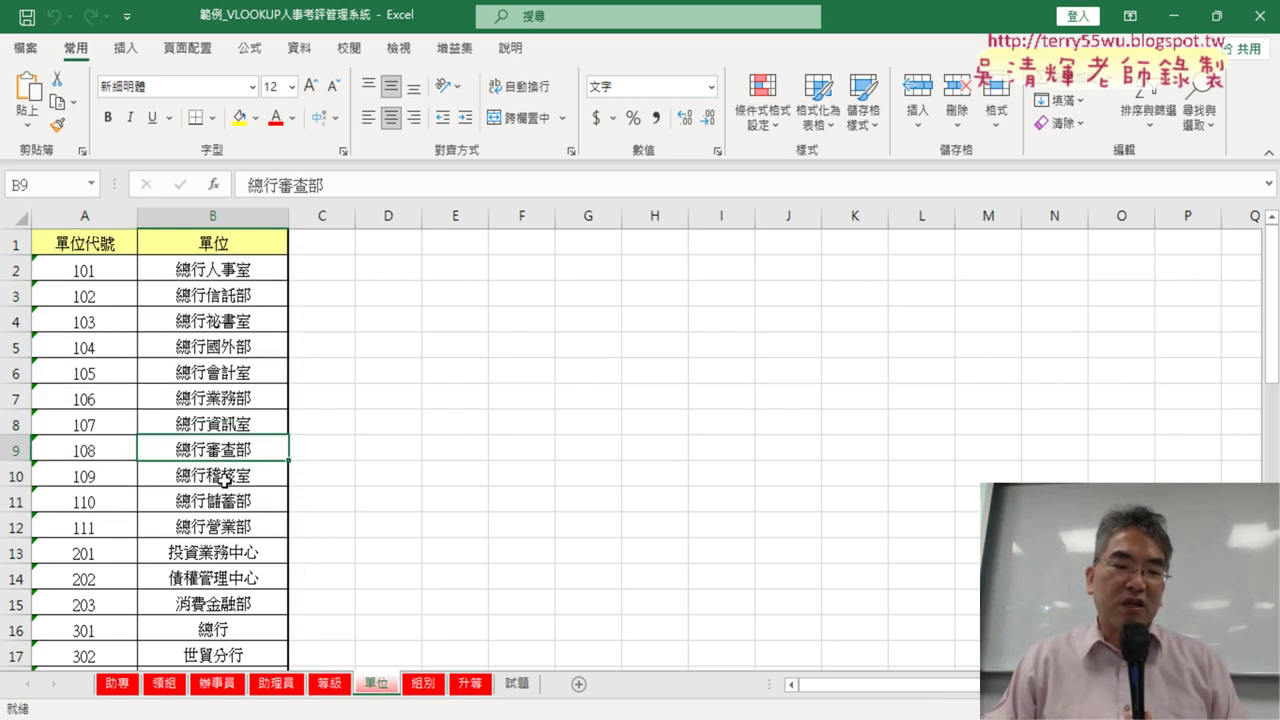
{"action": "key", "text": "ctrl+c"}
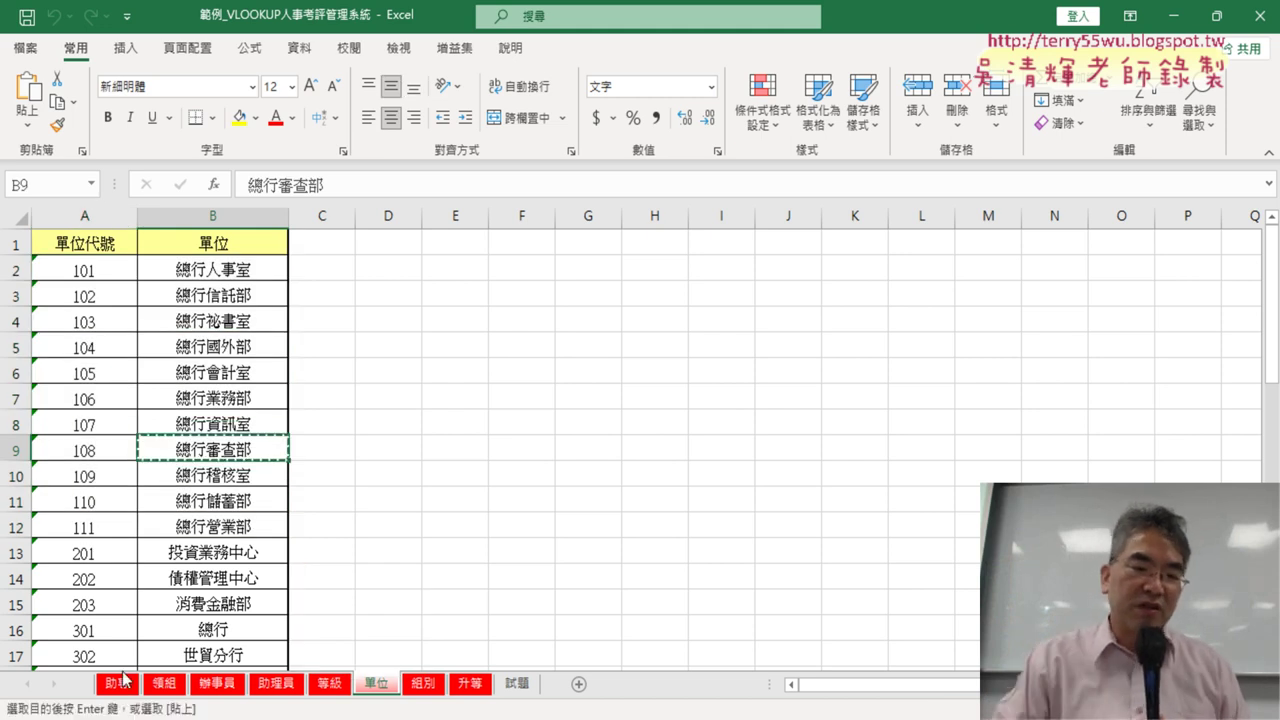
{"action": "left_click", "coordinate": [118, 688]}
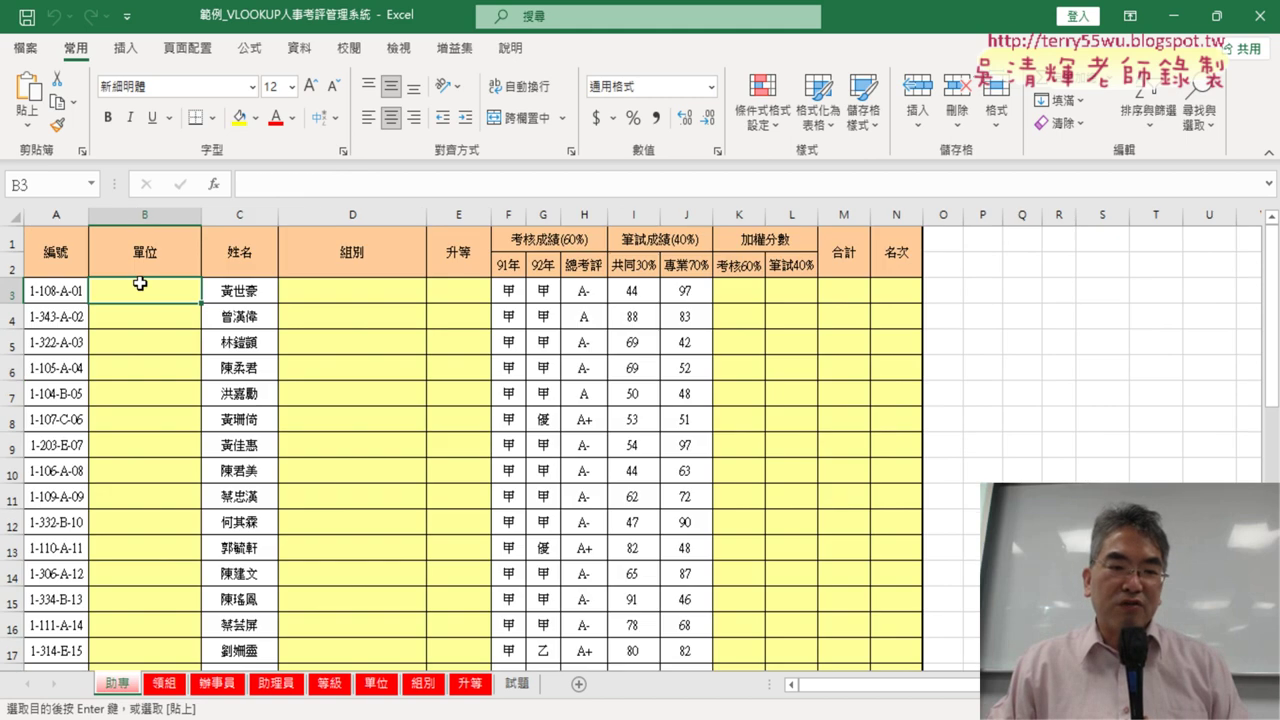
{"action": "key", "text": "ctrl+v"}
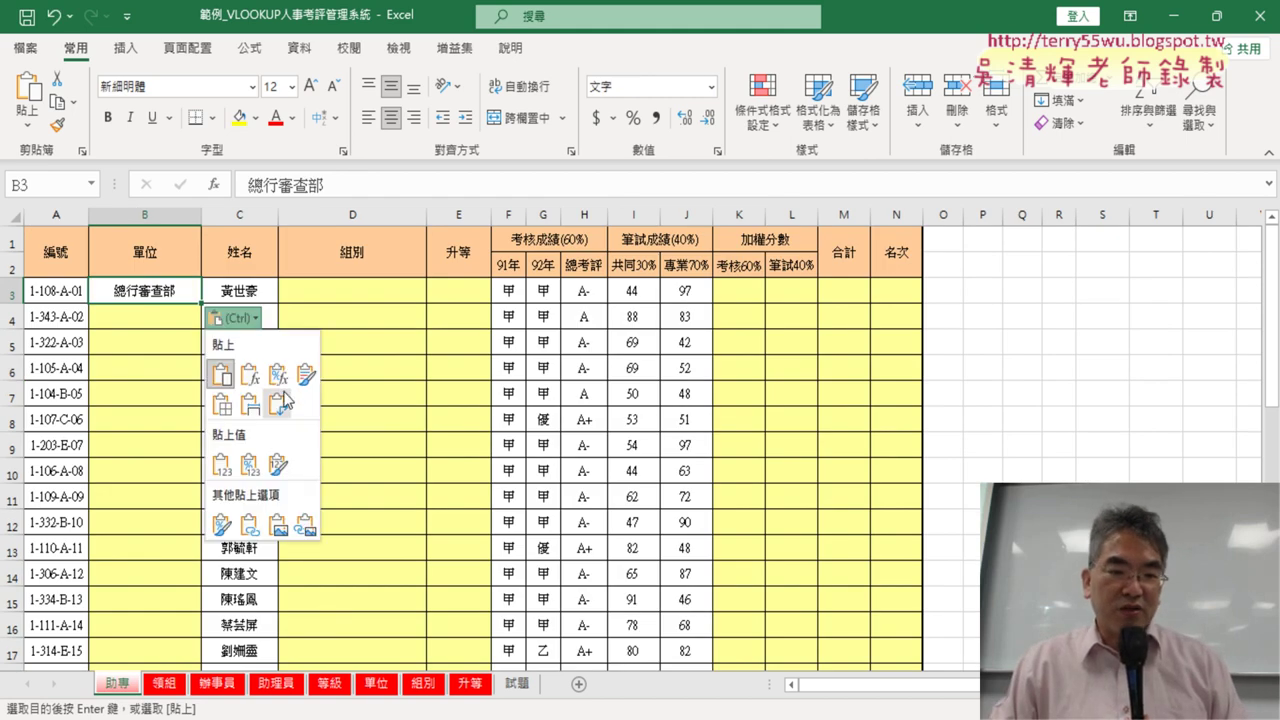
{"action": "left_click", "coordinate": [223, 465]}
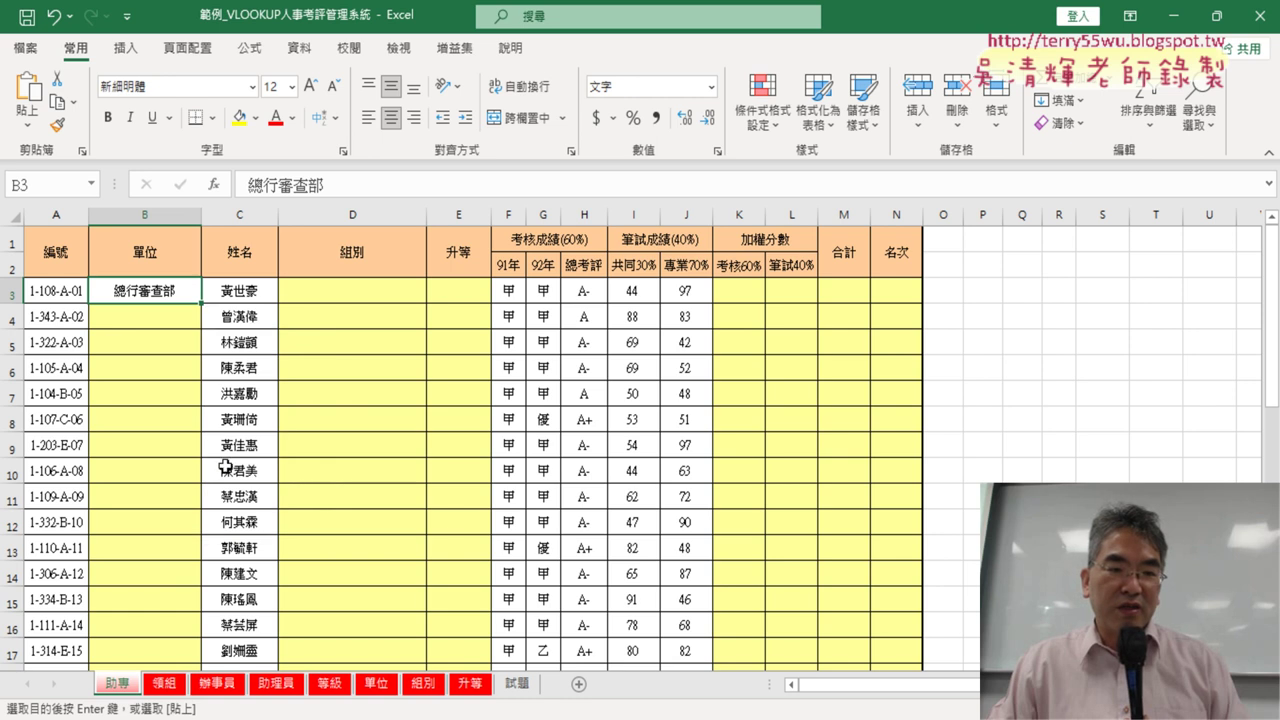
Paste 北台南分行 from 單位!B41 into 助專!B4, keeping values only
{"action": "left_click", "coordinate": [56, 318]}
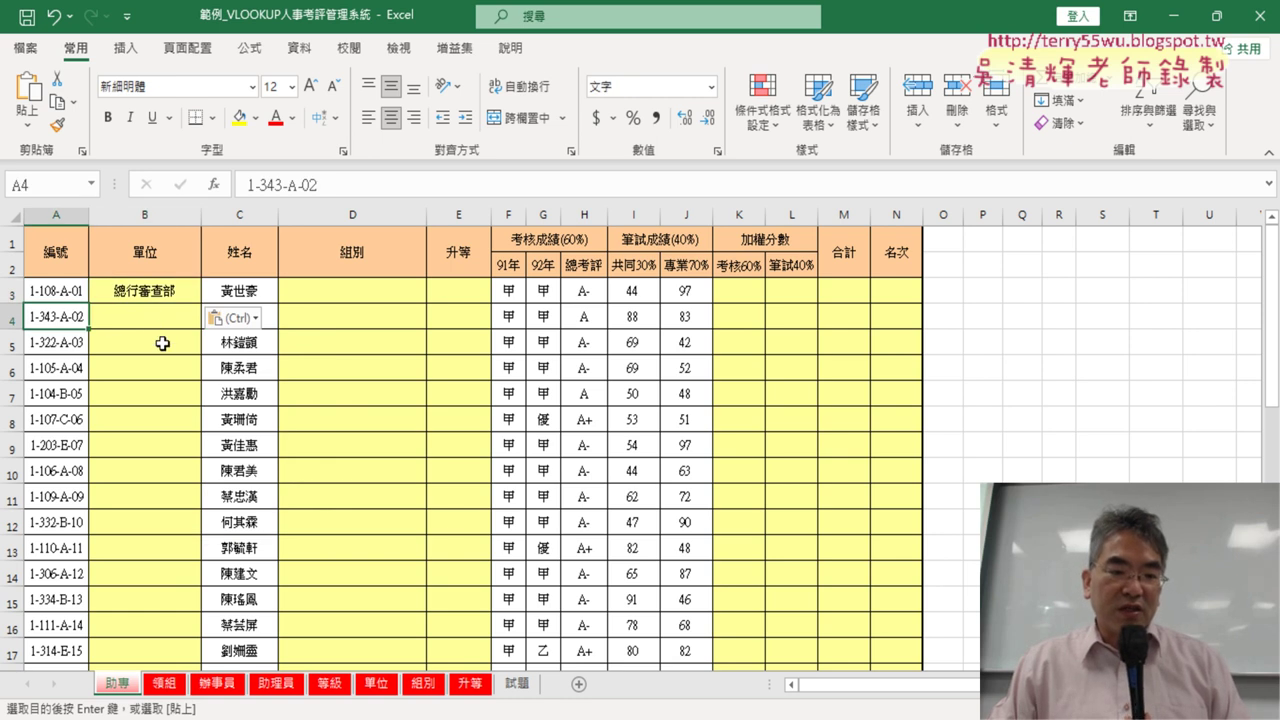
{"action": "left_click", "coordinate": [362, 686]}
{"action": "scroll", "coordinate": [113, 515], "scroll_direction": "down", "scroll_amount": 5}
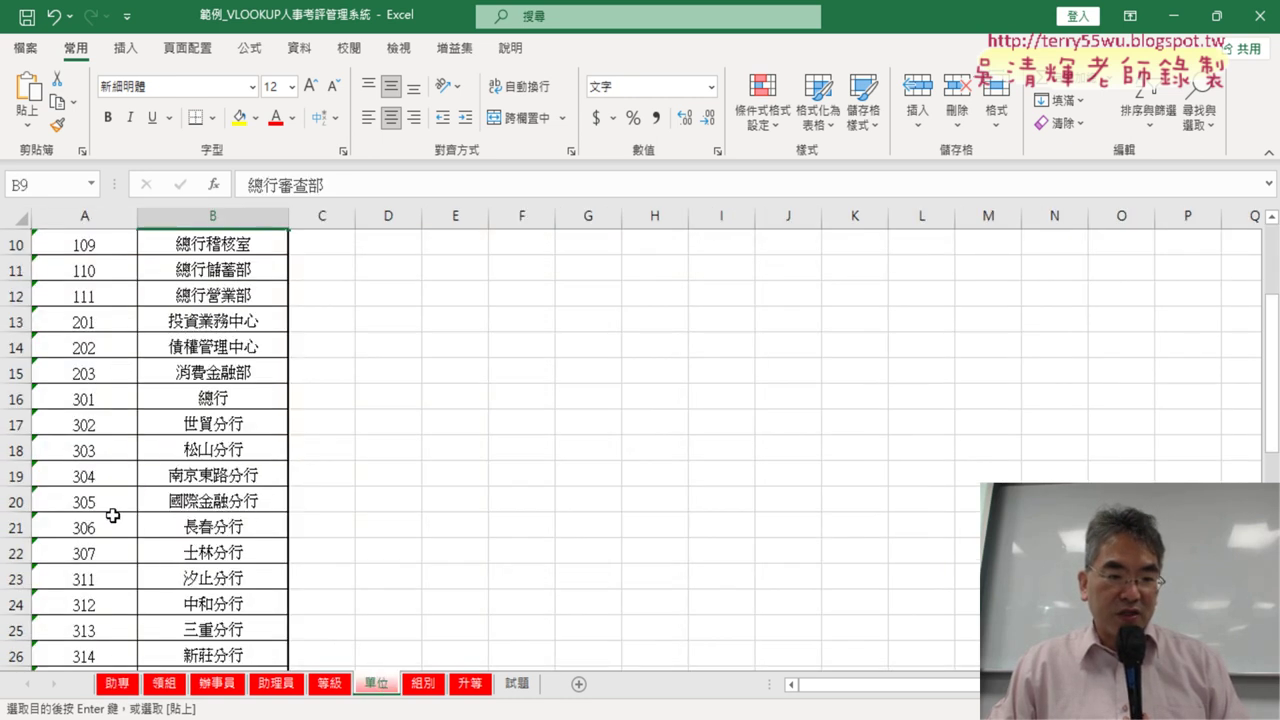
{"action": "scroll", "coordinate": [106, 556], "scroll_direction": "down", "scroll_amount": 2}
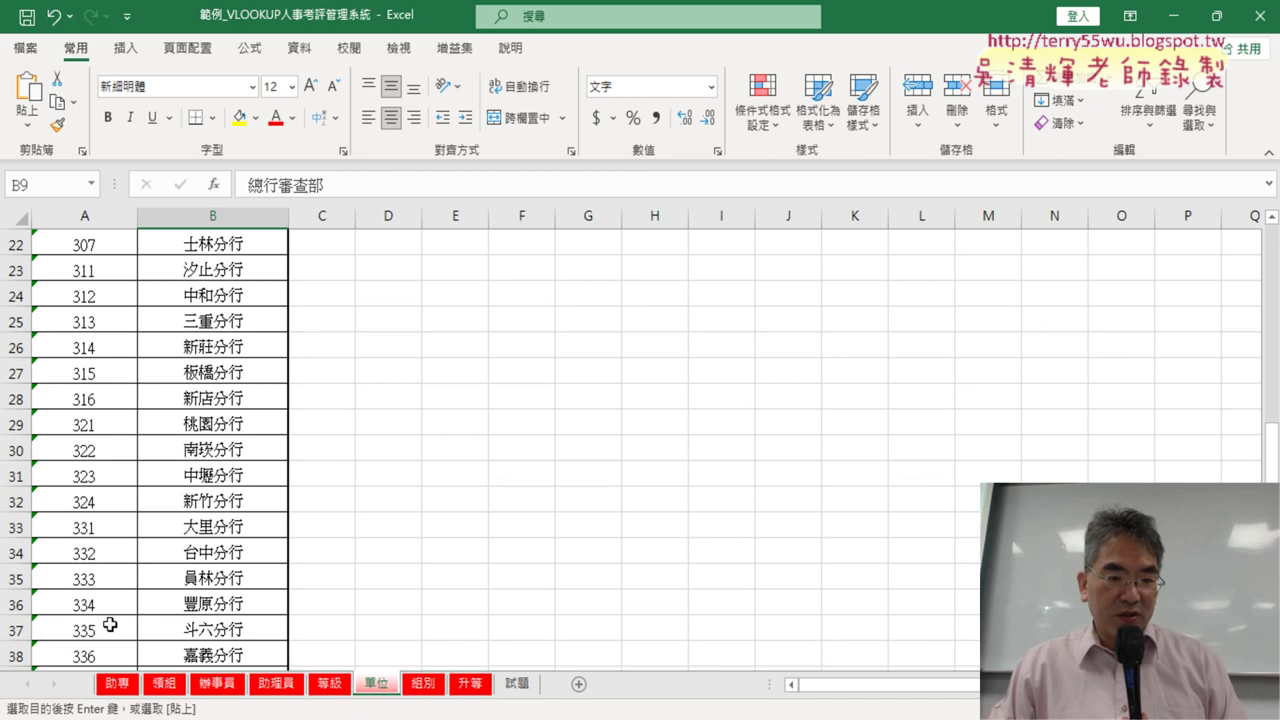
{"action": "scroll", "coordinate": [110, 625], "scroll_direction": "down", "scroll_amount": 2}
{"action": "scroll", "coordinate": [111, 623], "scroll_direction": "down", "scroll_amount": 1}
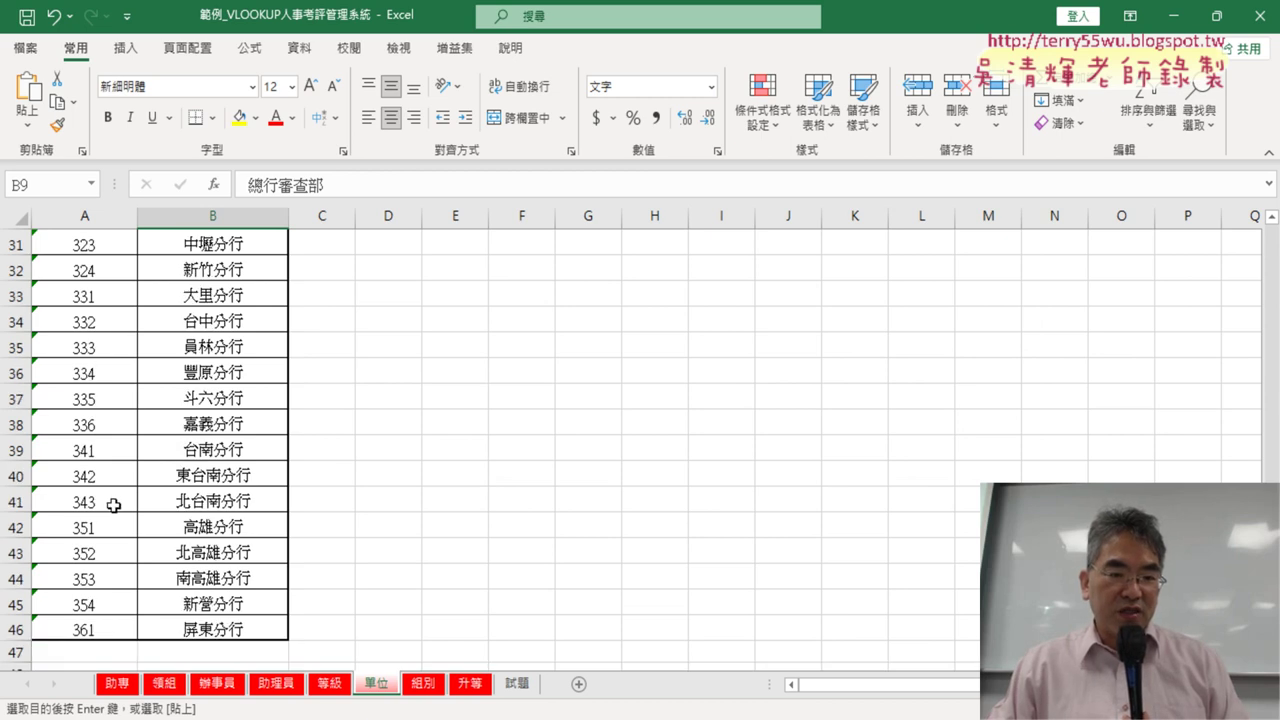
{"action": "left_click", "coordinate": [190, 506]}
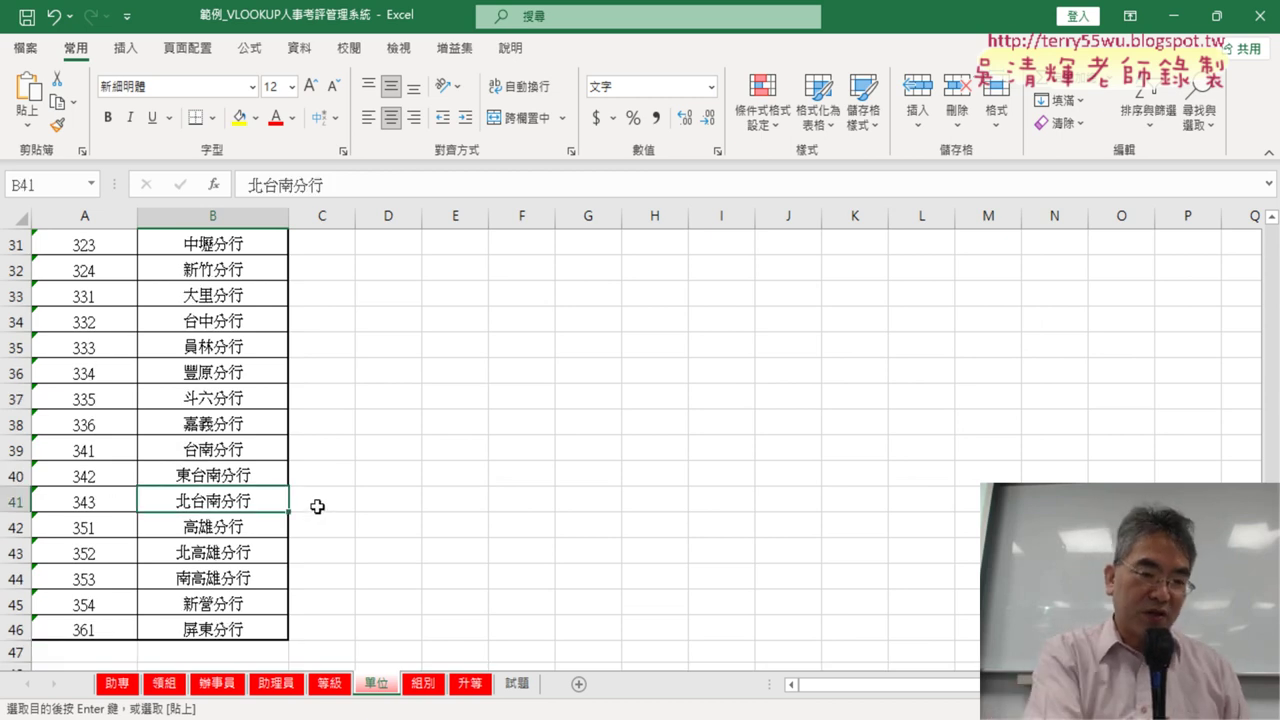
{"action": "left_click", "coordinate": [118, 684]}
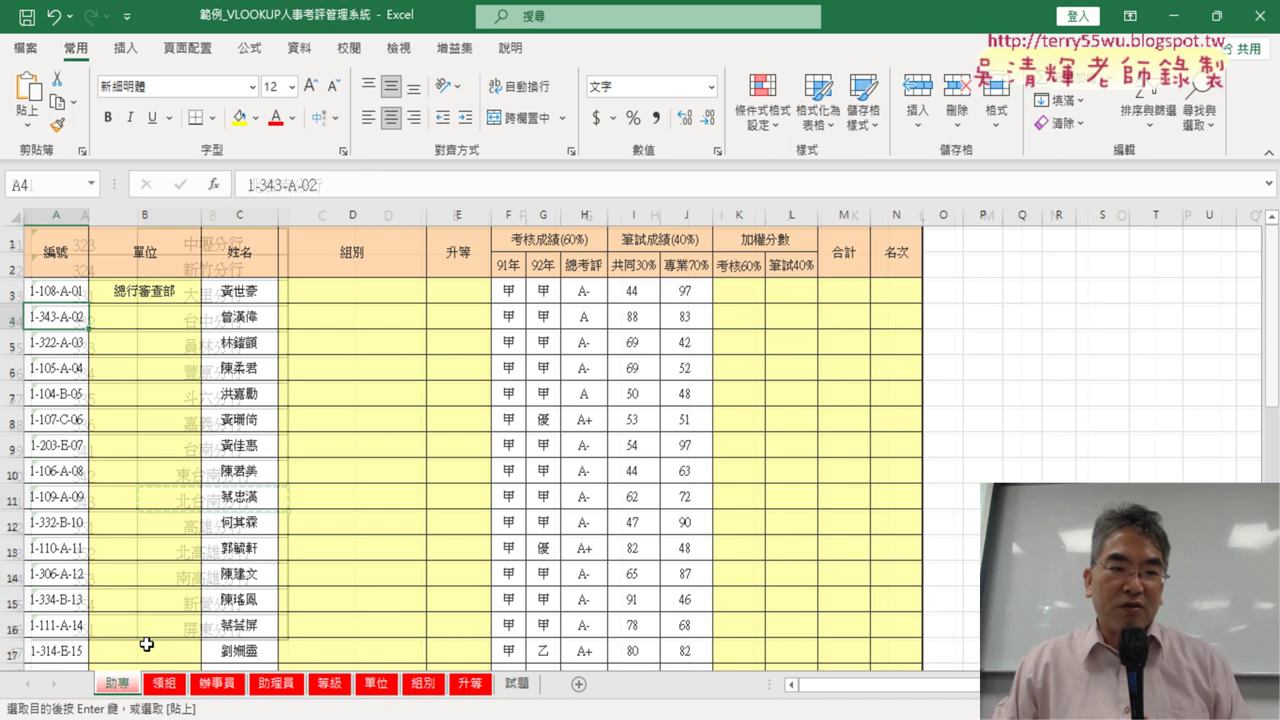
{"action": "left_click", "coordinate": [178, 315]}
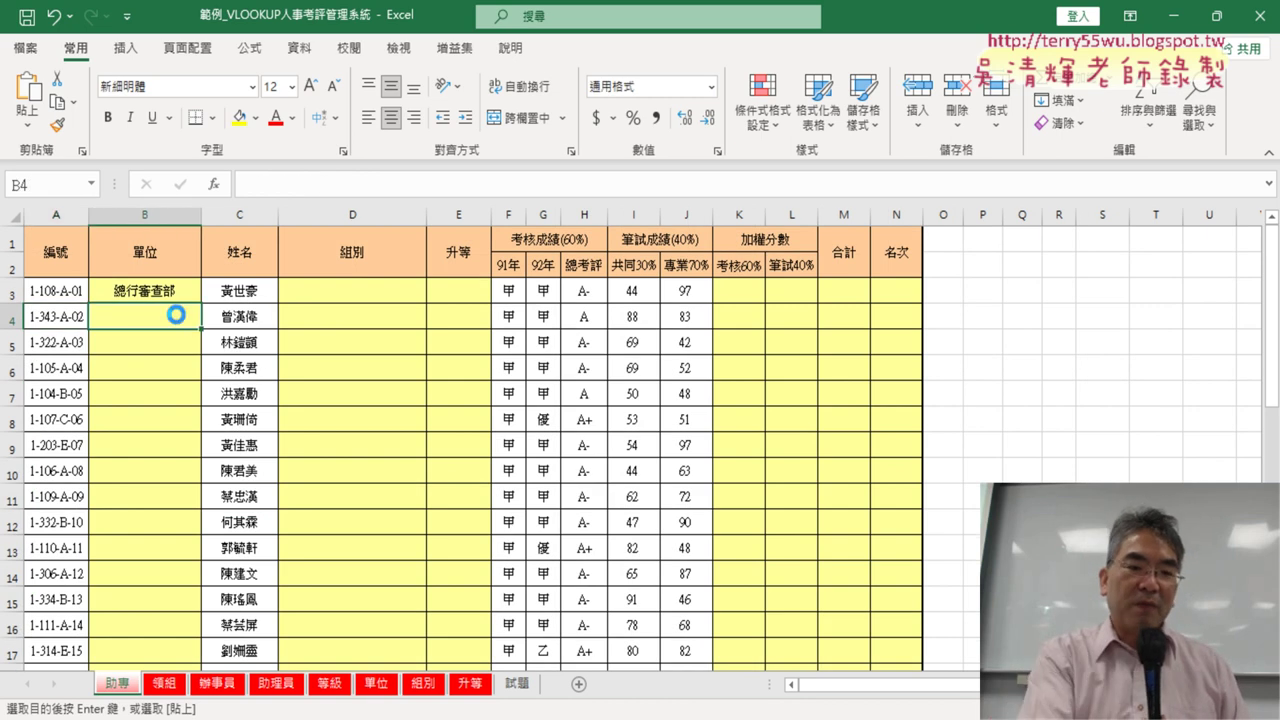
{"action": "key", "text": "ctrl+v"}
{"action": "left_click", "coordinate": [238, 343]}
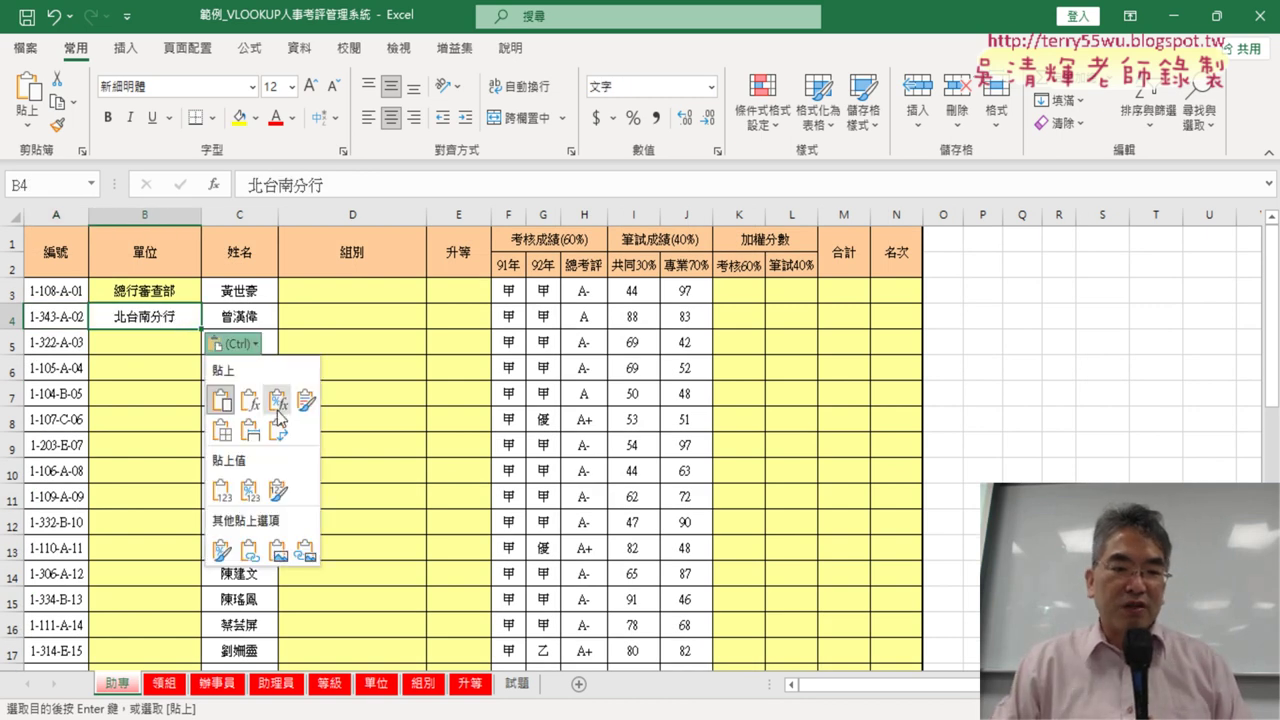
{"action": "left_click", "coordinate": [226, 490]}
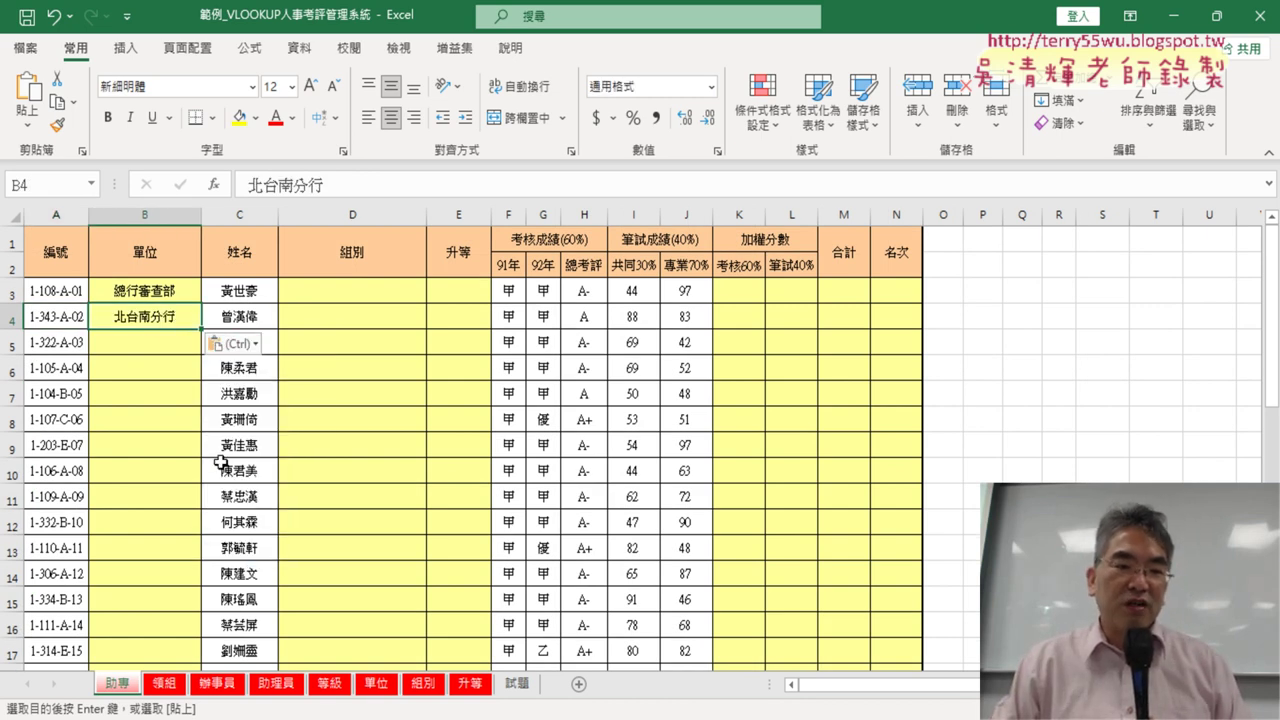
Check the first employee's code 1-108-A-01, 總行審查部 unit and empty 組別 cell against the 組別 sheet
{"action": "left_click", "coordinate": [48, 294]}
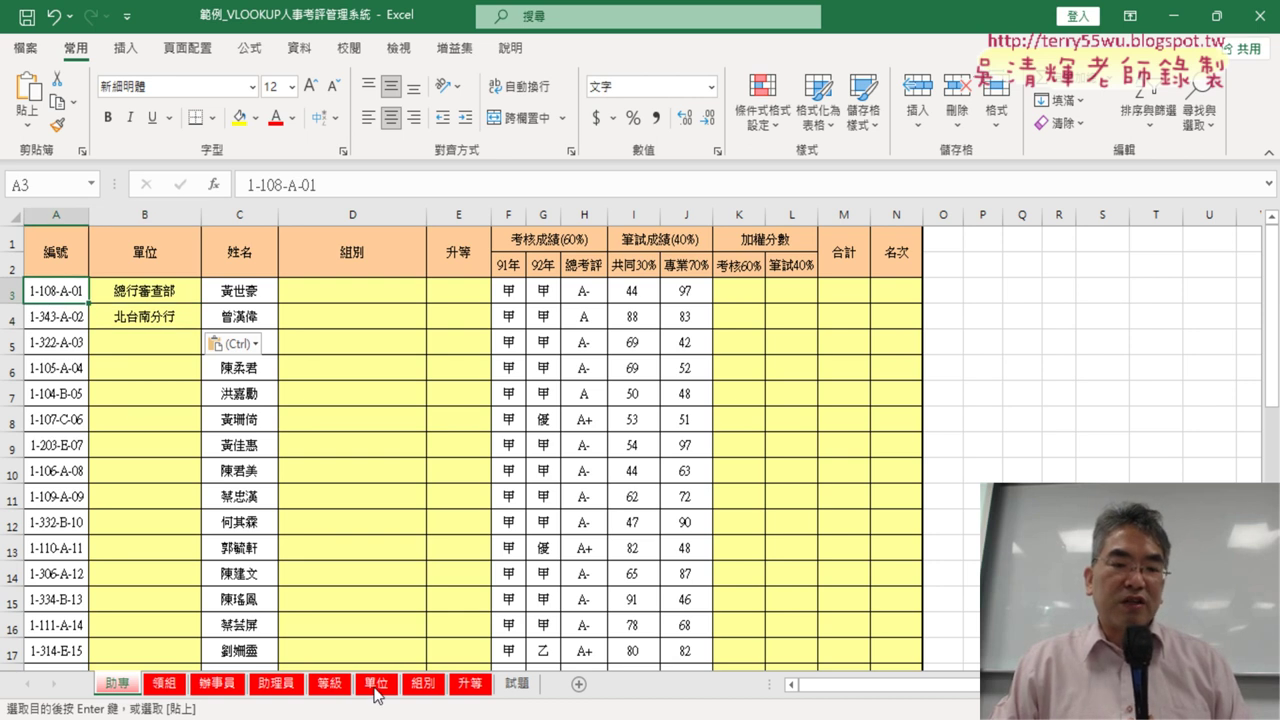
{"action": "left_click", "coordinate": [183, 297]}
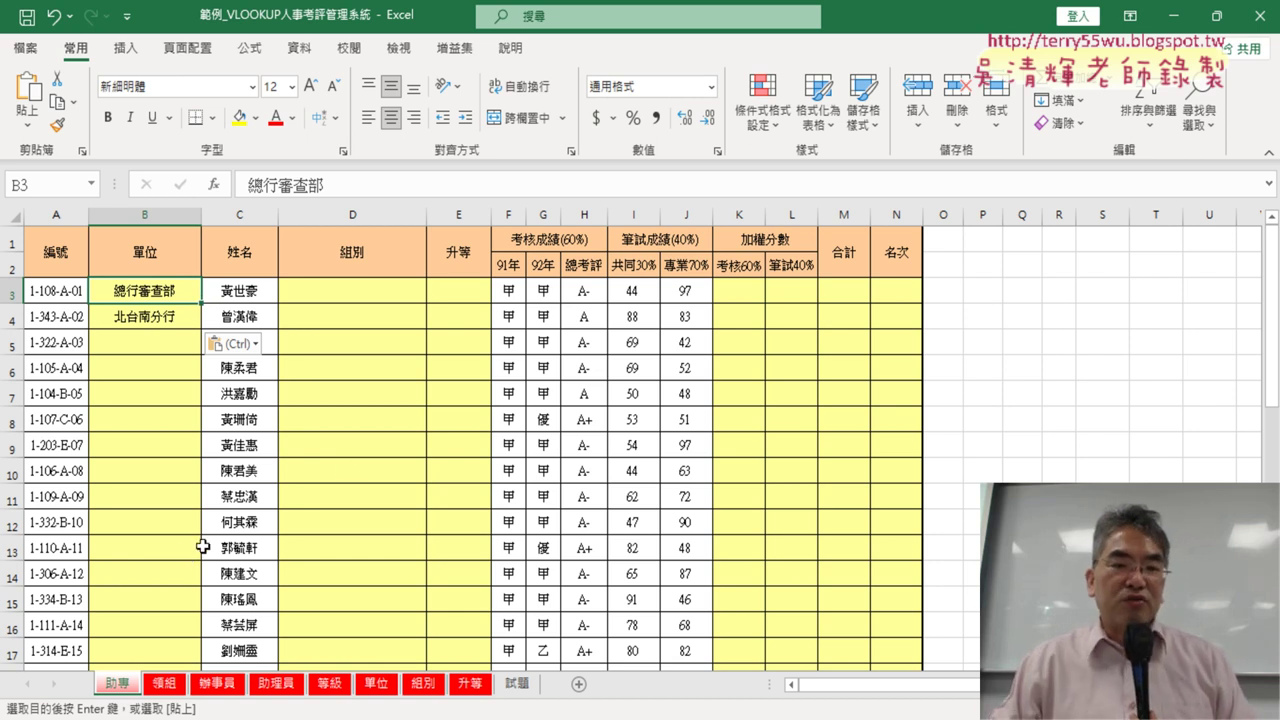
{"action": "left_click", "coordinate": [355, 294]}
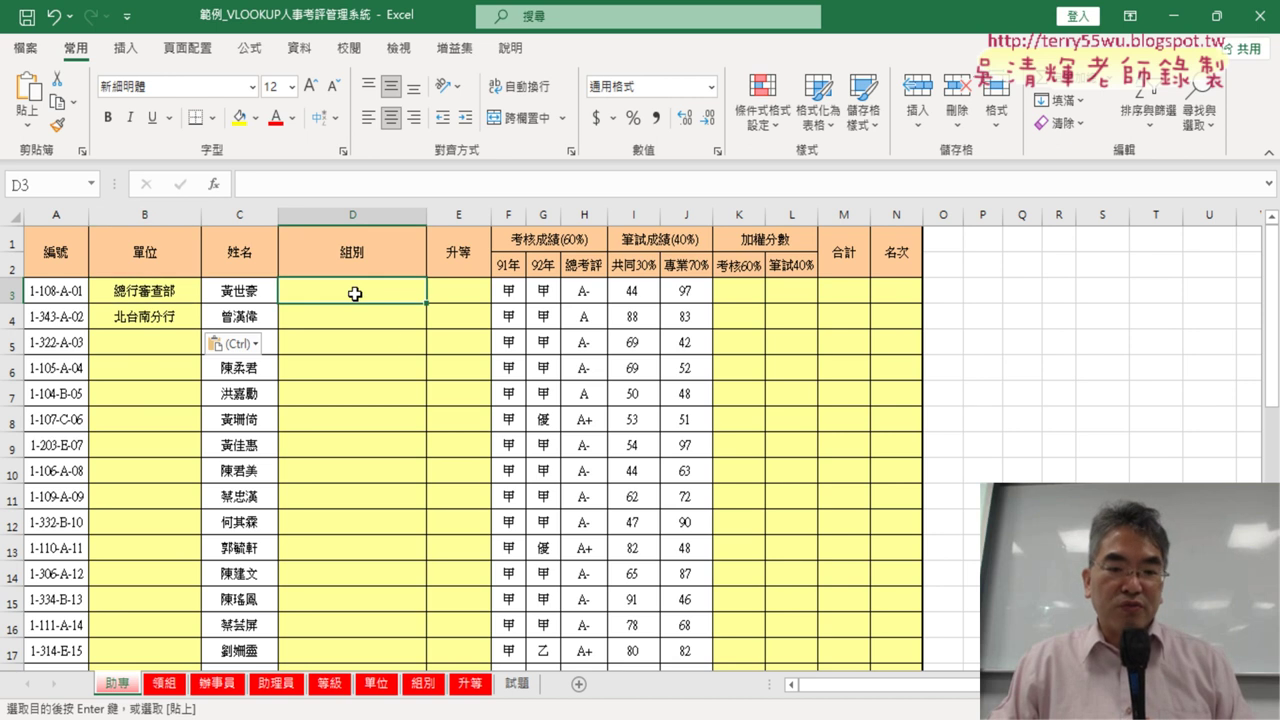
{"action": "left_click", "coordinate": [423, 684]}
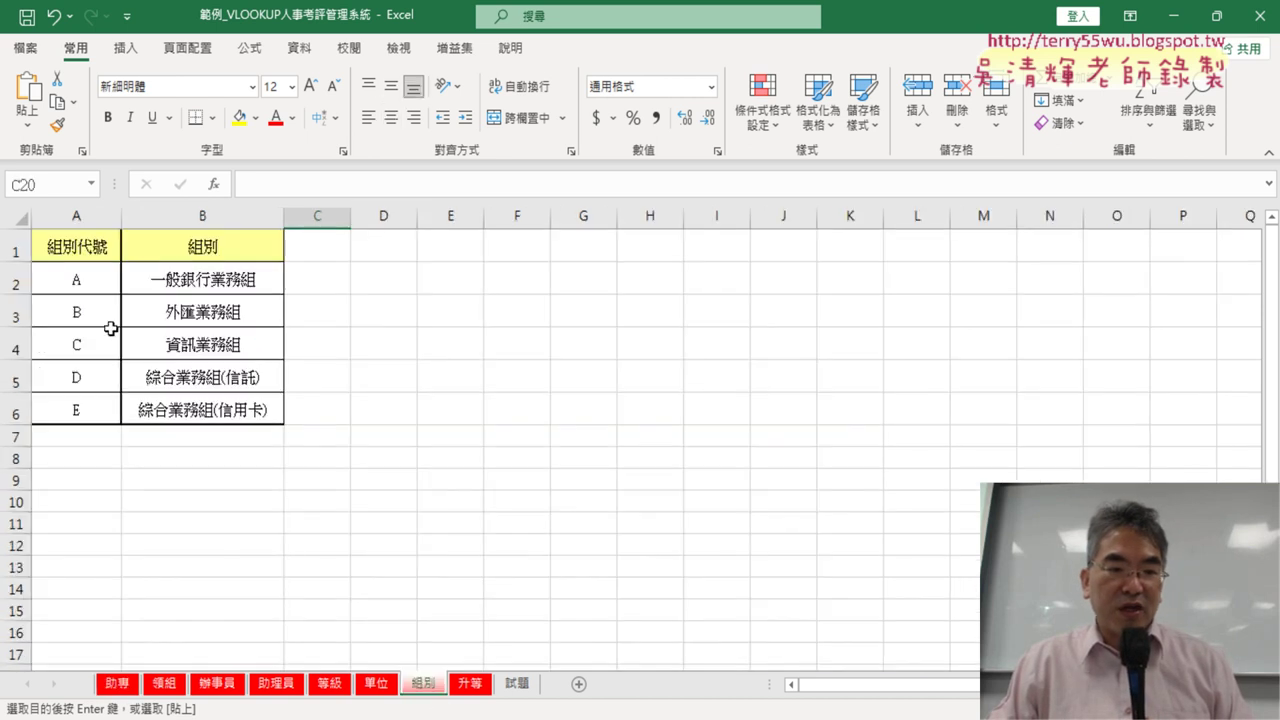
{"action": "left_click", "coordinate": [110, 688]}
{"action": "left_click", "coordinate": [56, 215]}
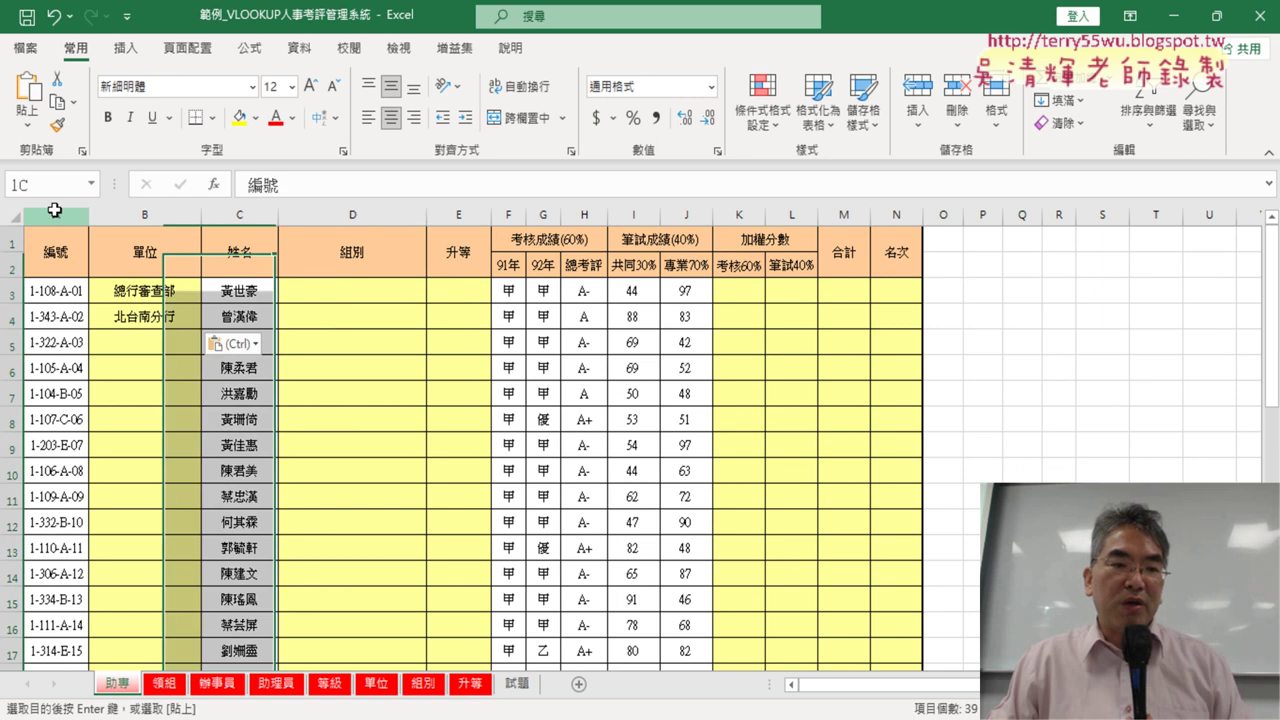
{"action": "left_click", "coordinate": [65, 297]}
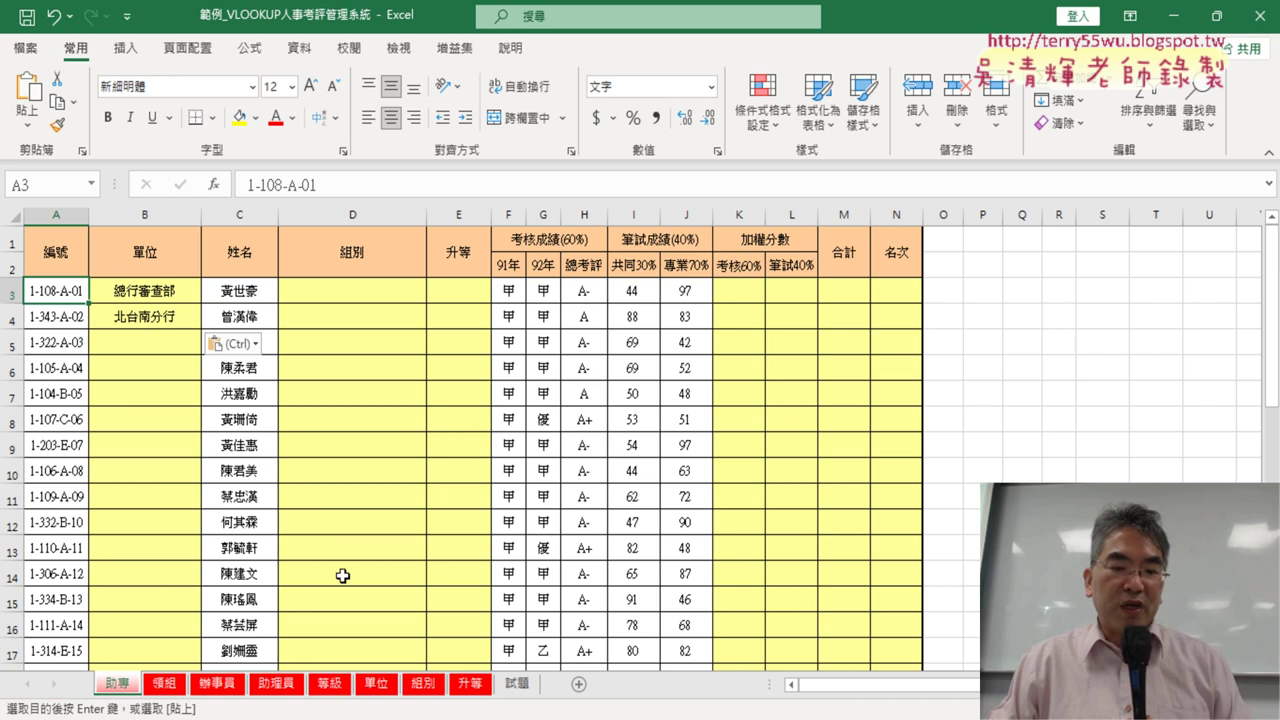
{"action": "left_click", "coordinate": [423, 688]}
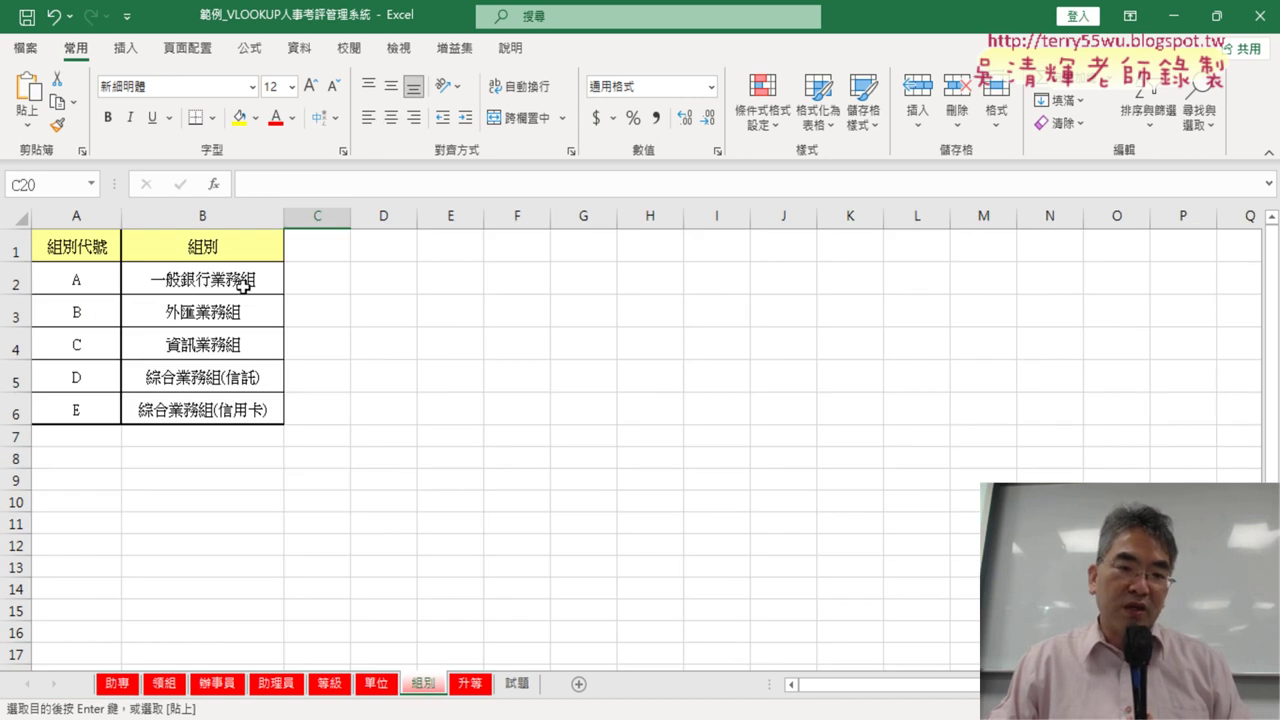
{"action": "left_click", "coordinate": [114, 688]}
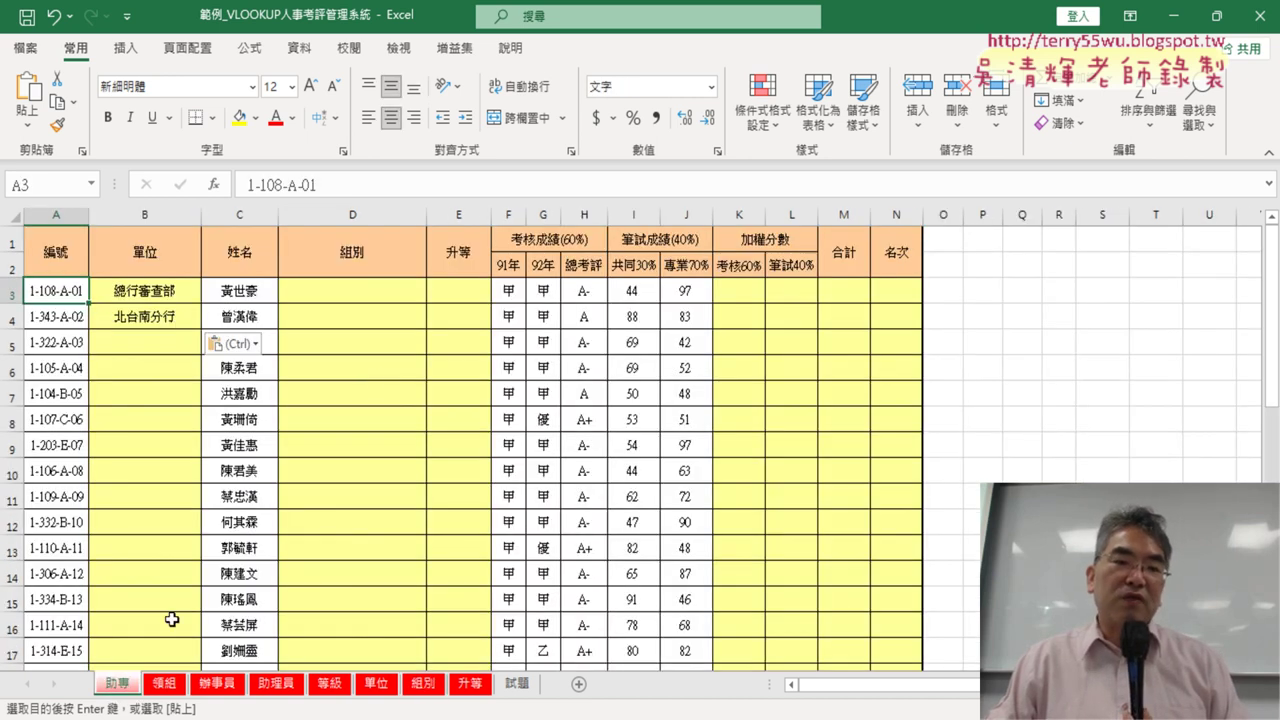
{"action": "left_click", "coordinate": [377, 293]}
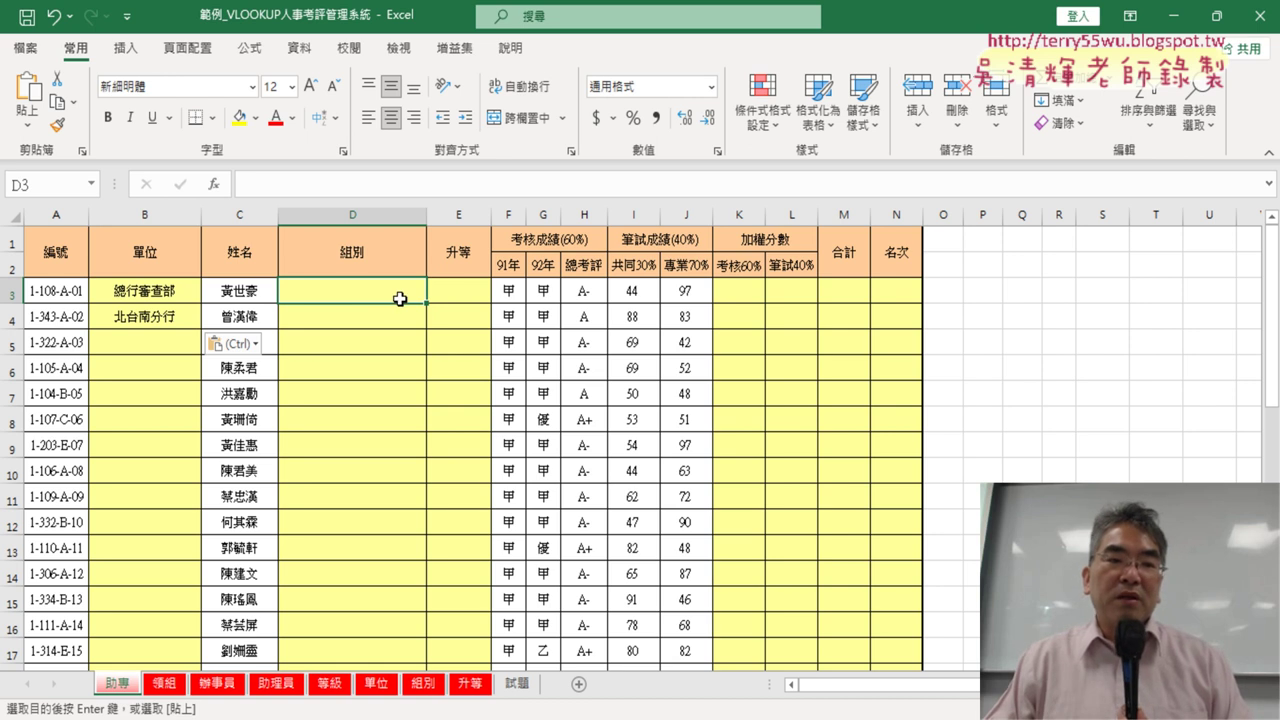
{"action": "left_click", "coordinate": [470, 295]}
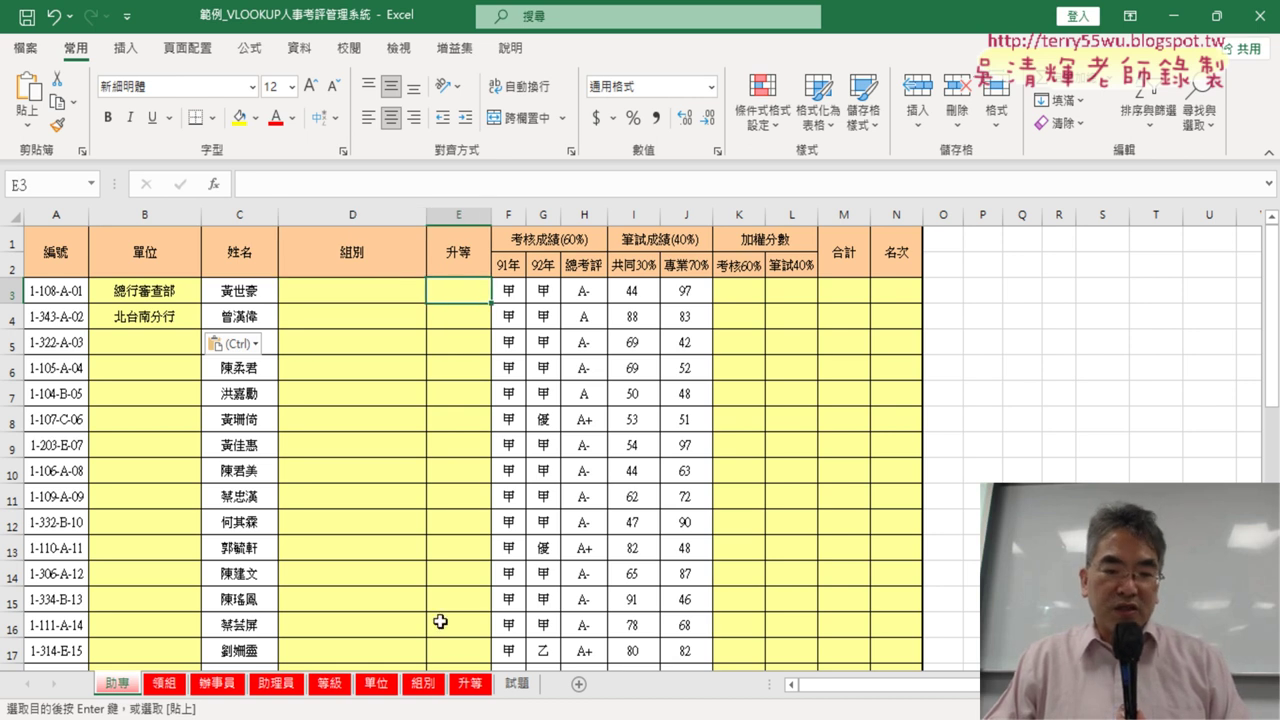
{"action": "left_click", "coordinate": [470, 684]}
{"action": "left_click_drag", "start_coordinate": [97, 281], "coordinate": [83, 366]}
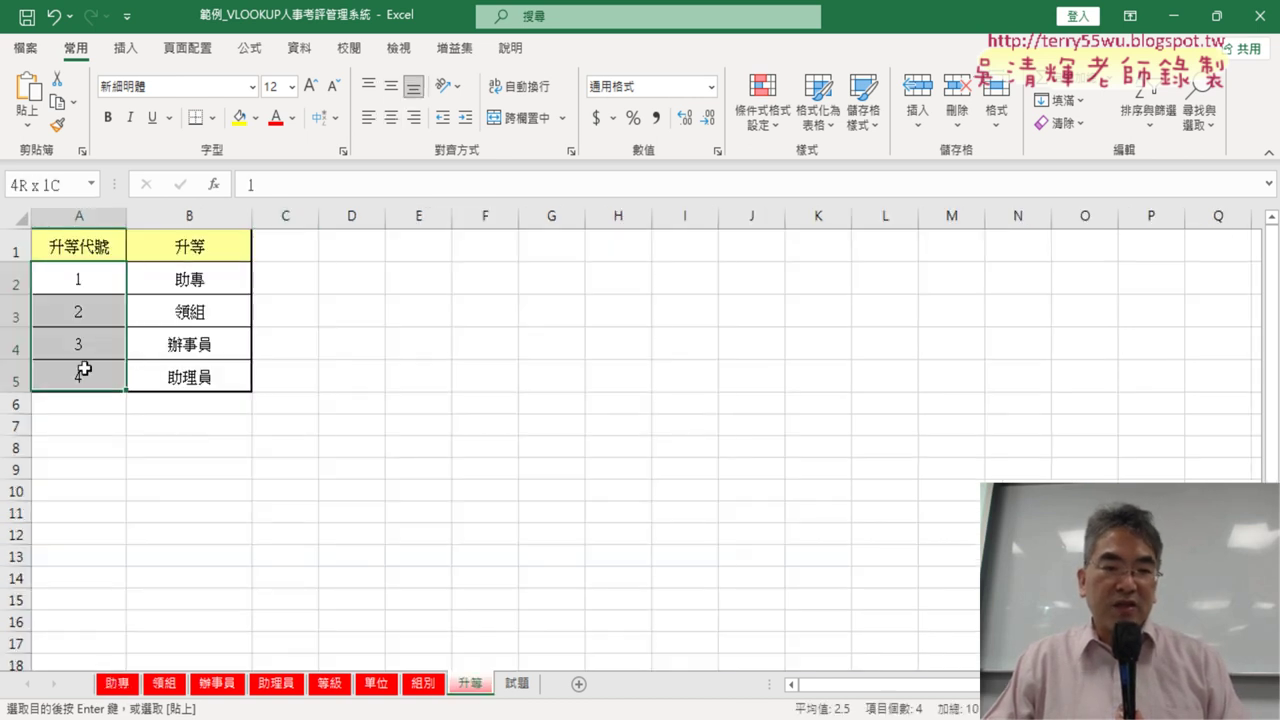
{"action": "left_click", "coordinate": [118, 684]}
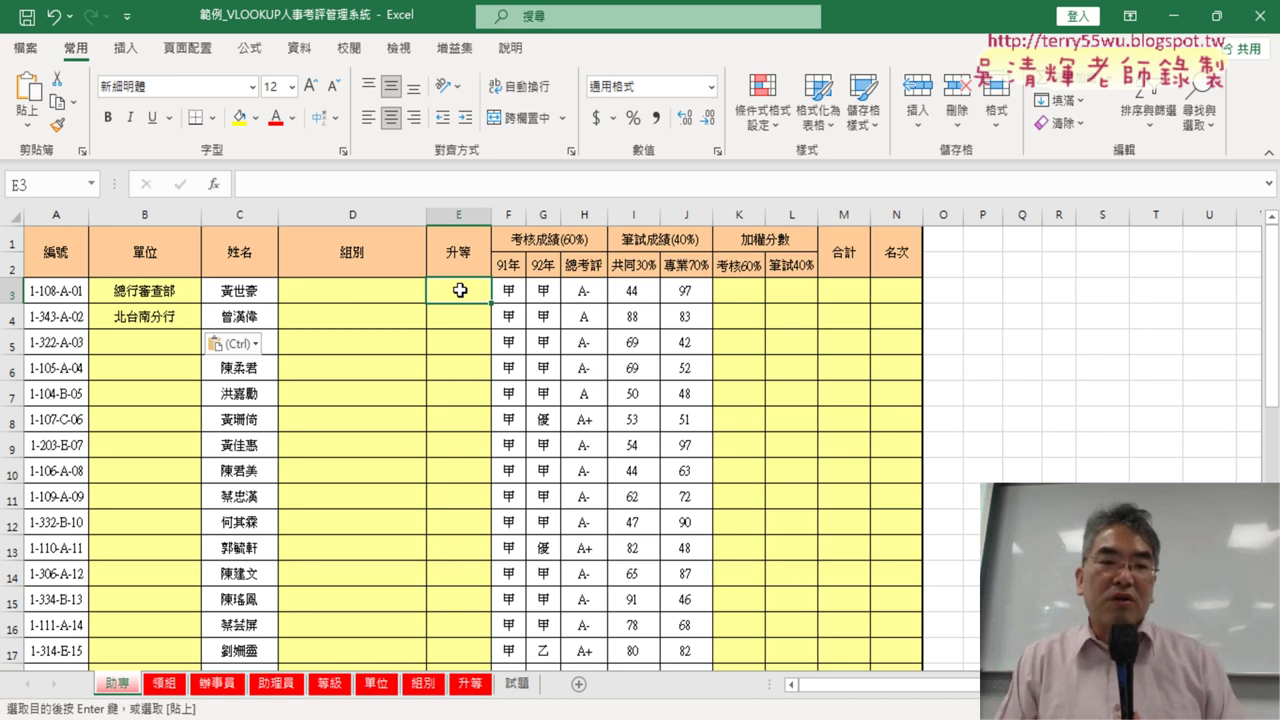
{"action": "left_click", "coordinate": [469, 683]}
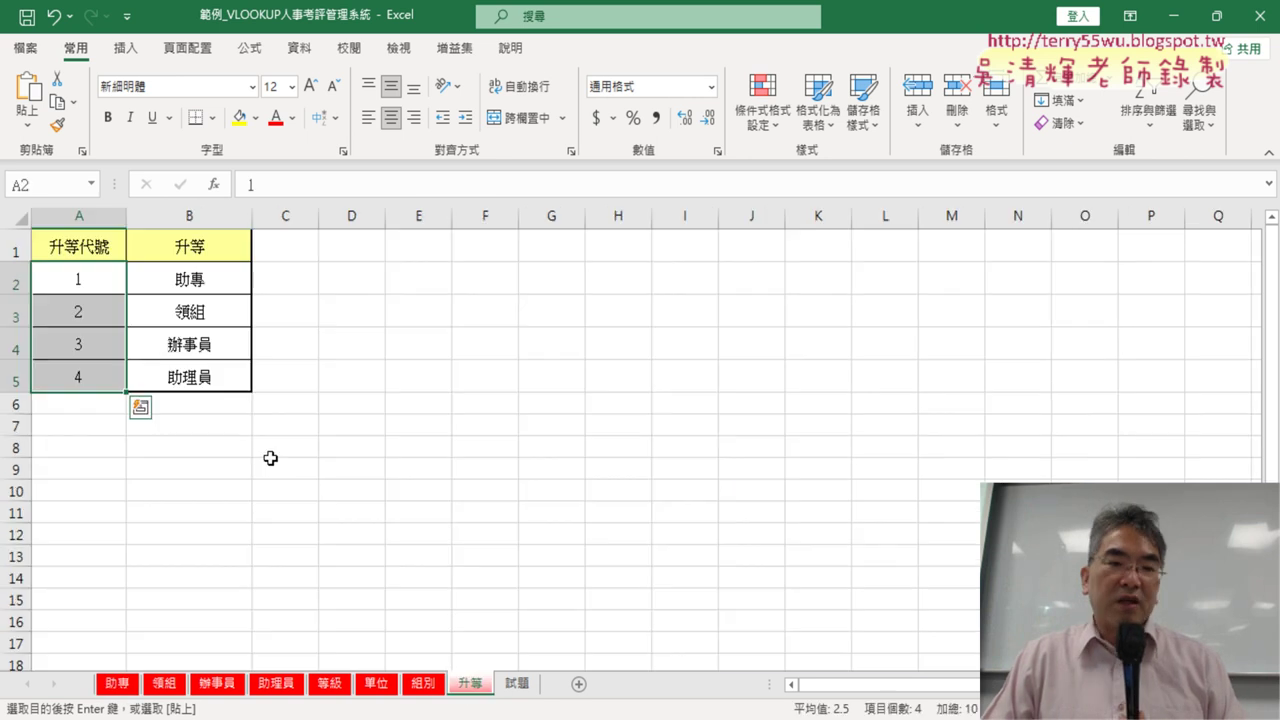
{"action": "left_click", "coordinate": [205, 283]}
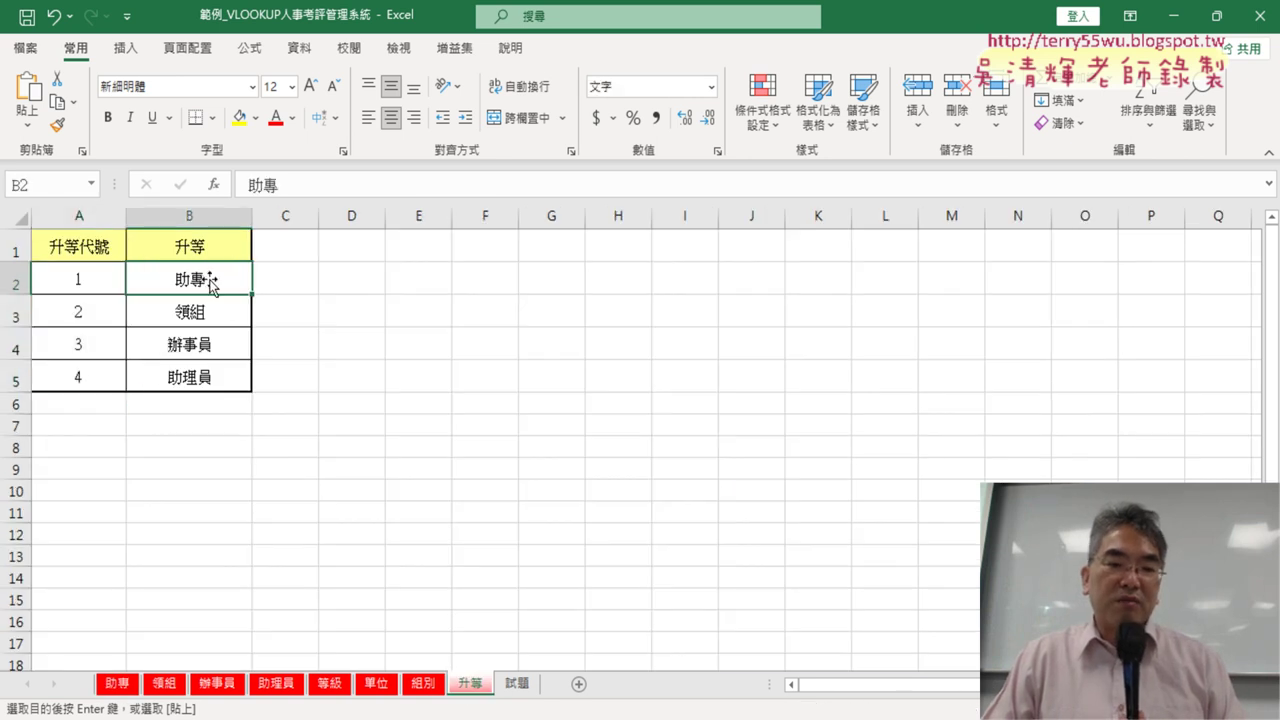
{"action": "left_click", "coordinate": [118, 684]}
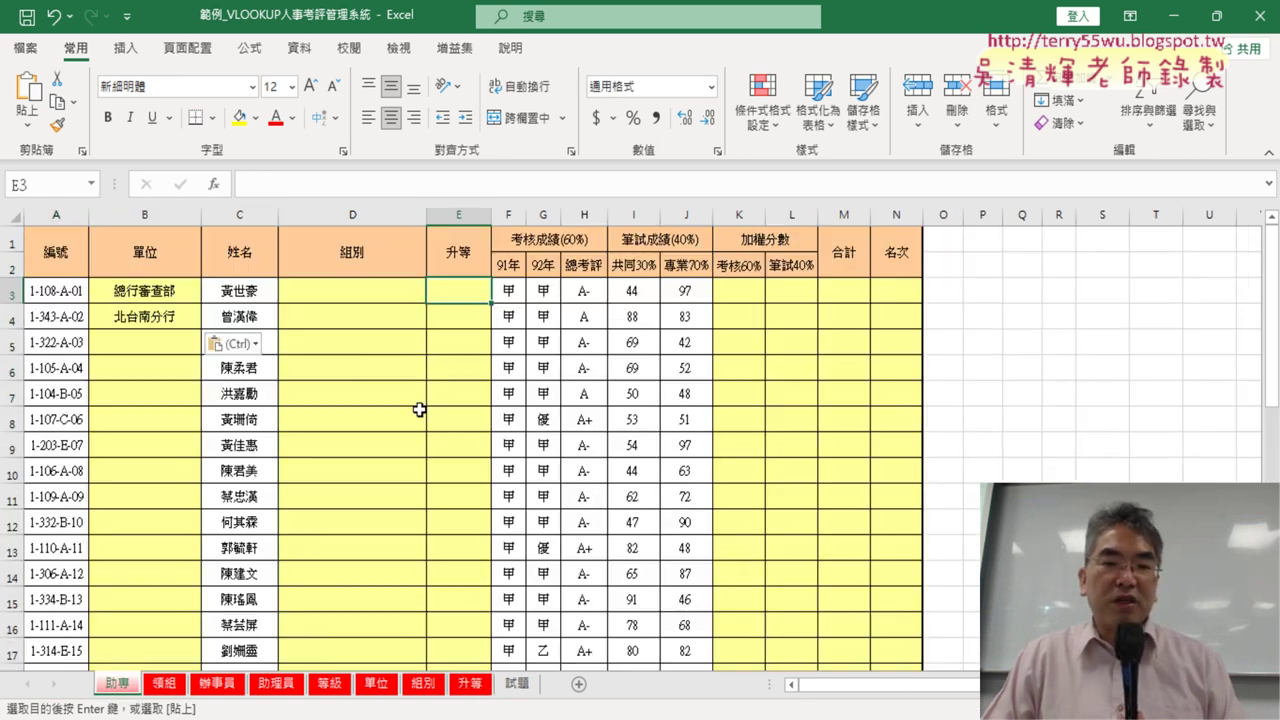
{"action": "left_click", "coordinate": [165, 215]}
{"action": "left_click_drag", "start_coordinate": [476, 208], "coordinate": [370, 205]}
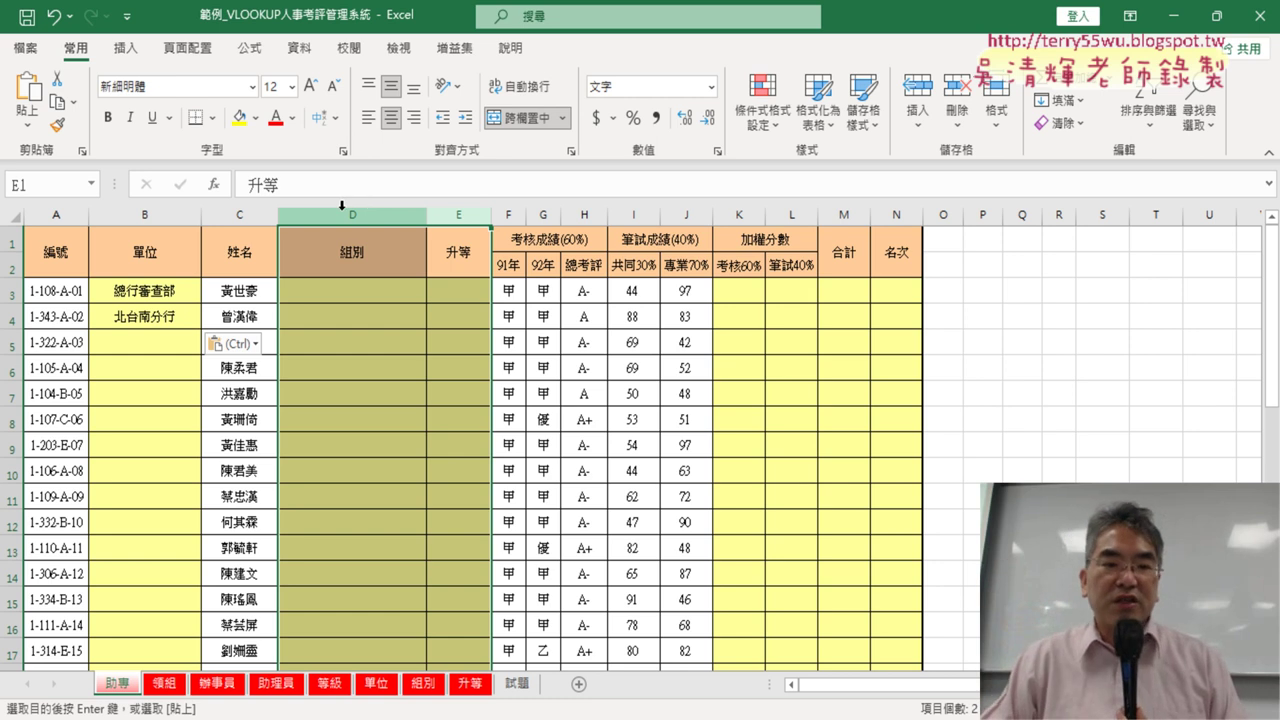
{"action": "left_click", "coordinate": [463, 291]}
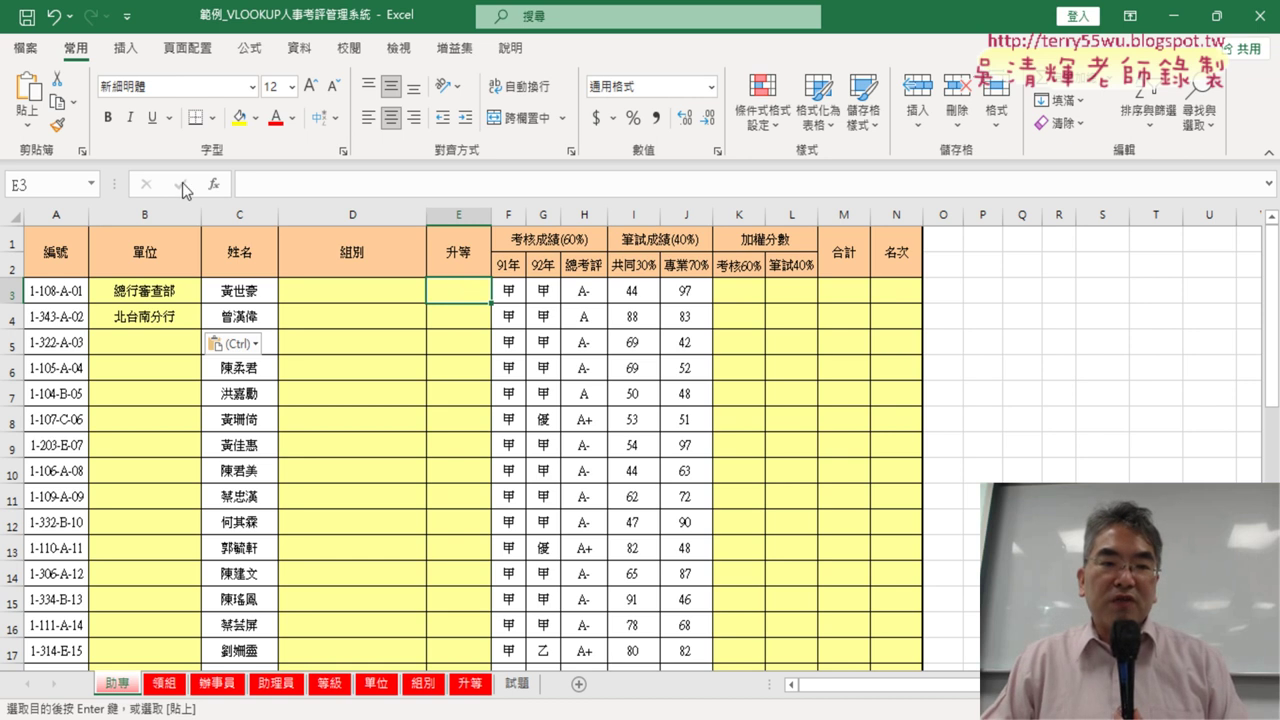
Build =LEFT(A3,1) for E3 from the 文字 function category, previewing the result 1
{"action": "left_click", "coordinate": [213, 185]}
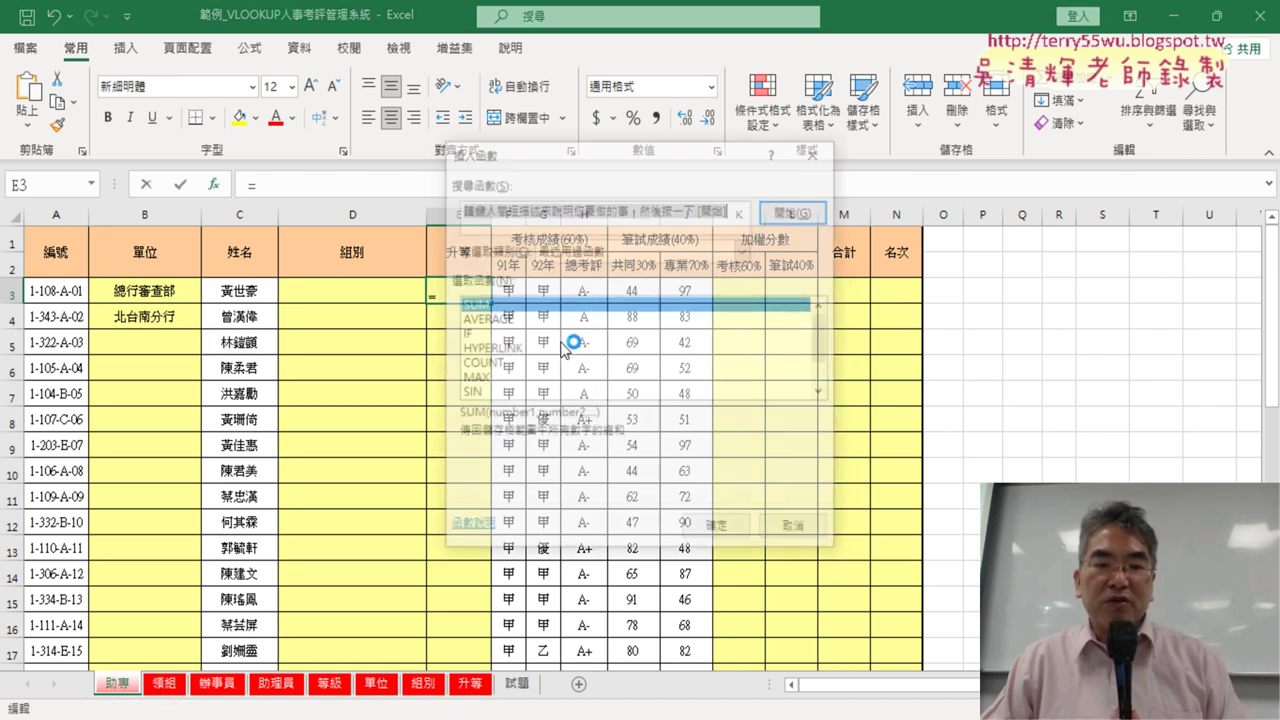
{"action": "left_click", "coordinate": [744, 250]}
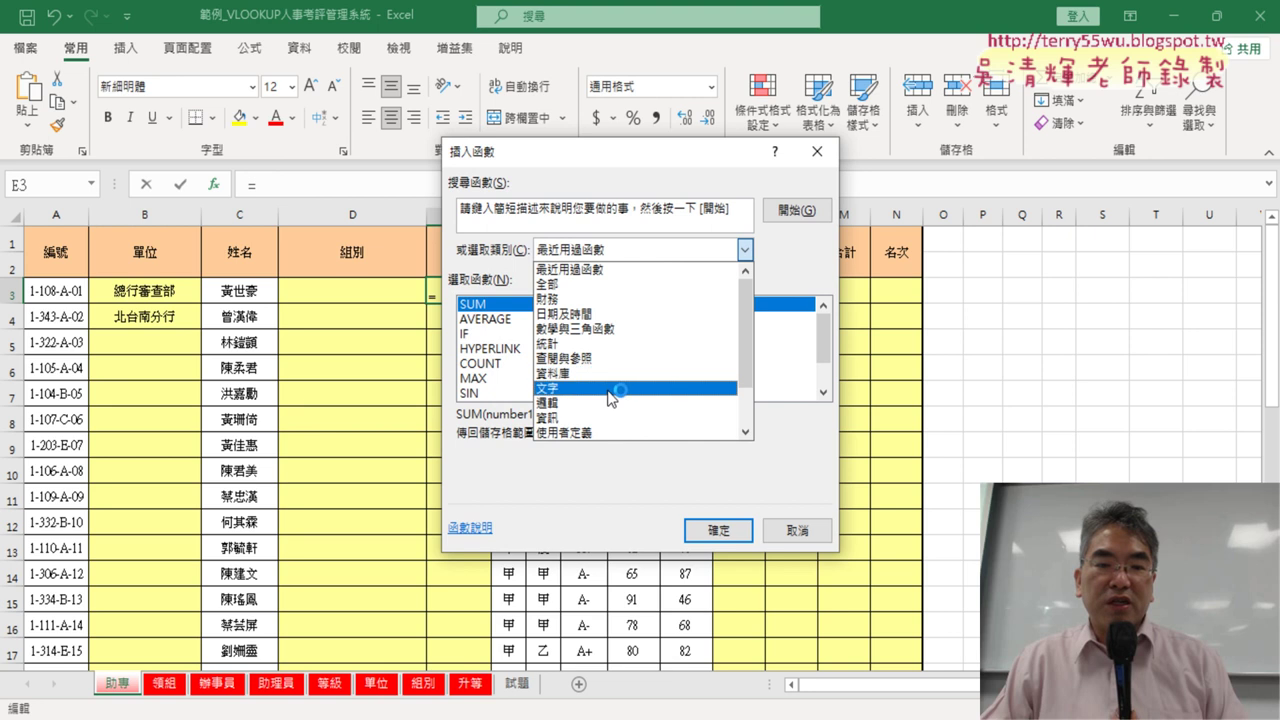
{"action": "left_click", "coordinate": [620, 389]}
{"action": "scroll", "coordinate": [828, 372], "scroll_direction": "down", "scroll_amount": 2}
{"action": "scroll", "coordinate": [828, 372], "scroll_direction": "down", "scroll_amount": 2}
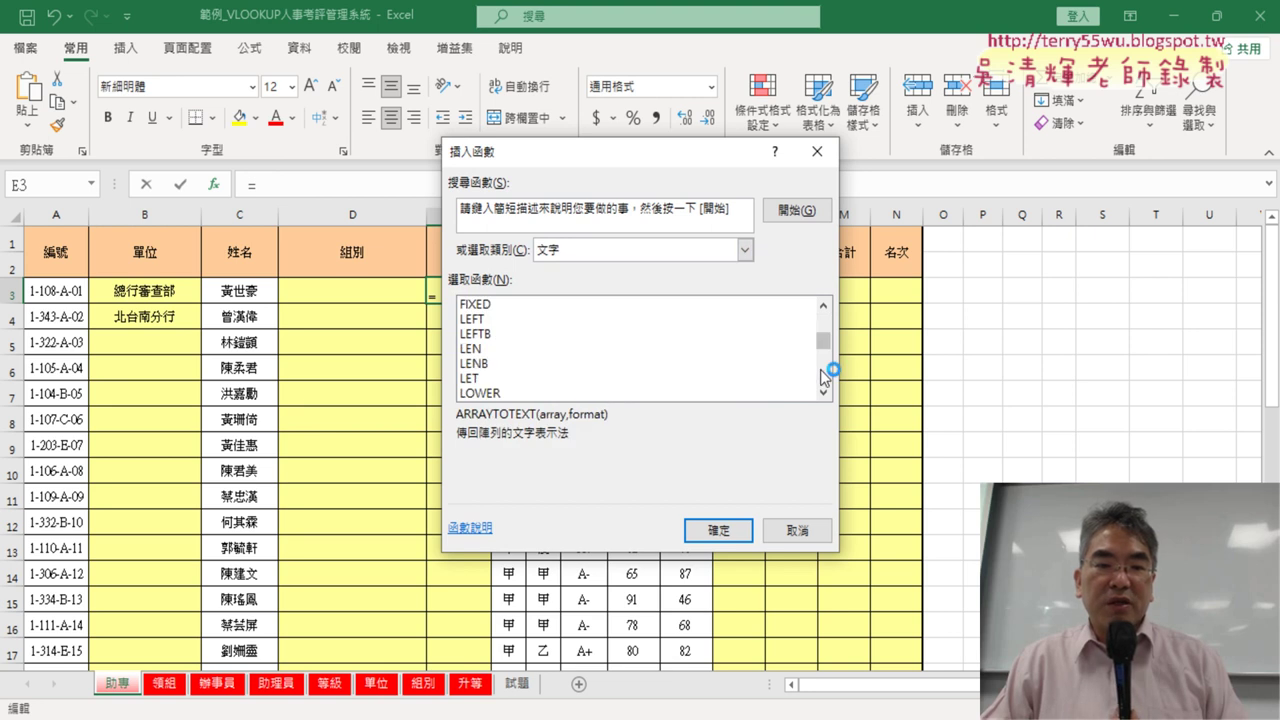
{"action": "left_click", "coordinate": [480, 320]}
{"action": "left_click", "coordinate": [54, 291]}
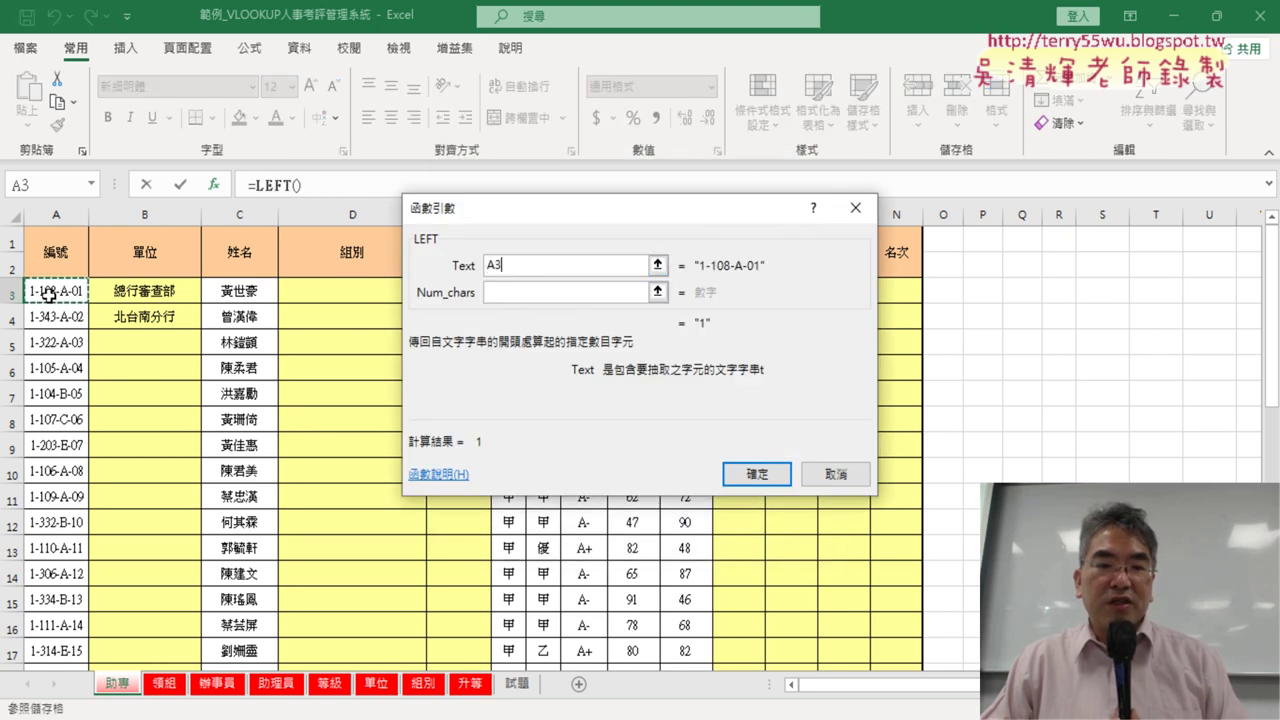
{"action": "left_click", "coordinate": [524, 295]}
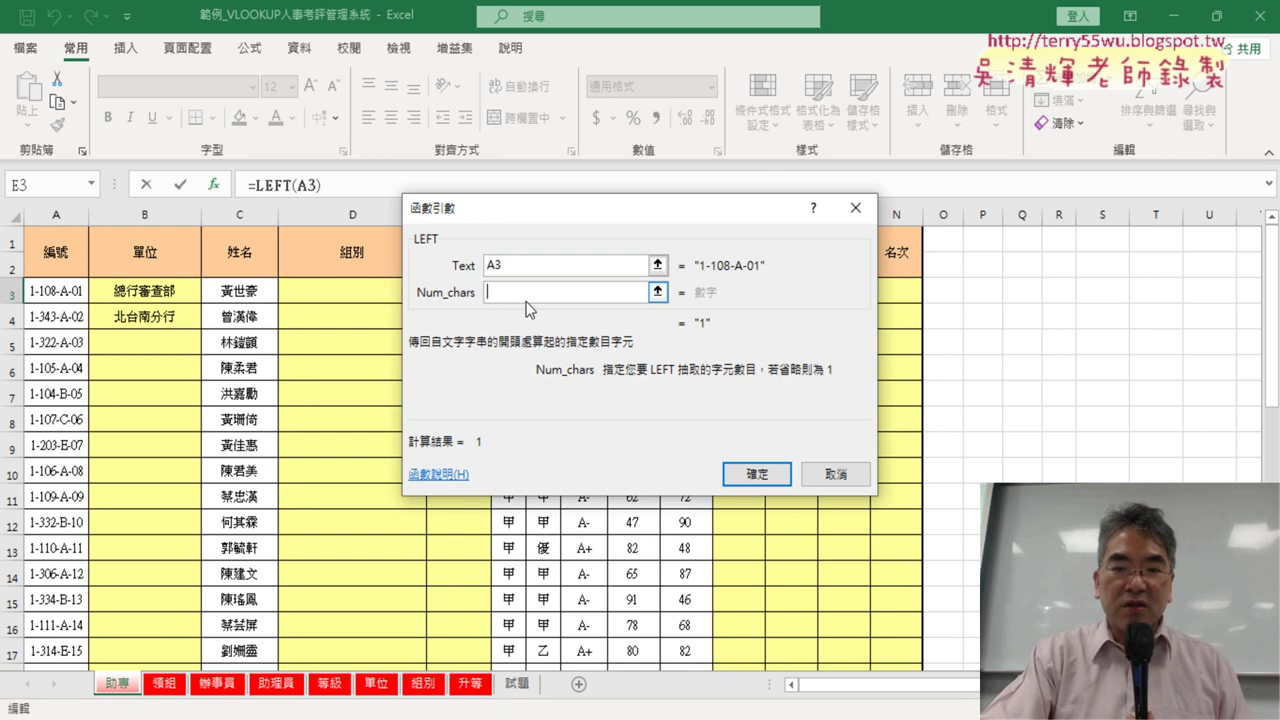
{"action": "type", "text": "1"}
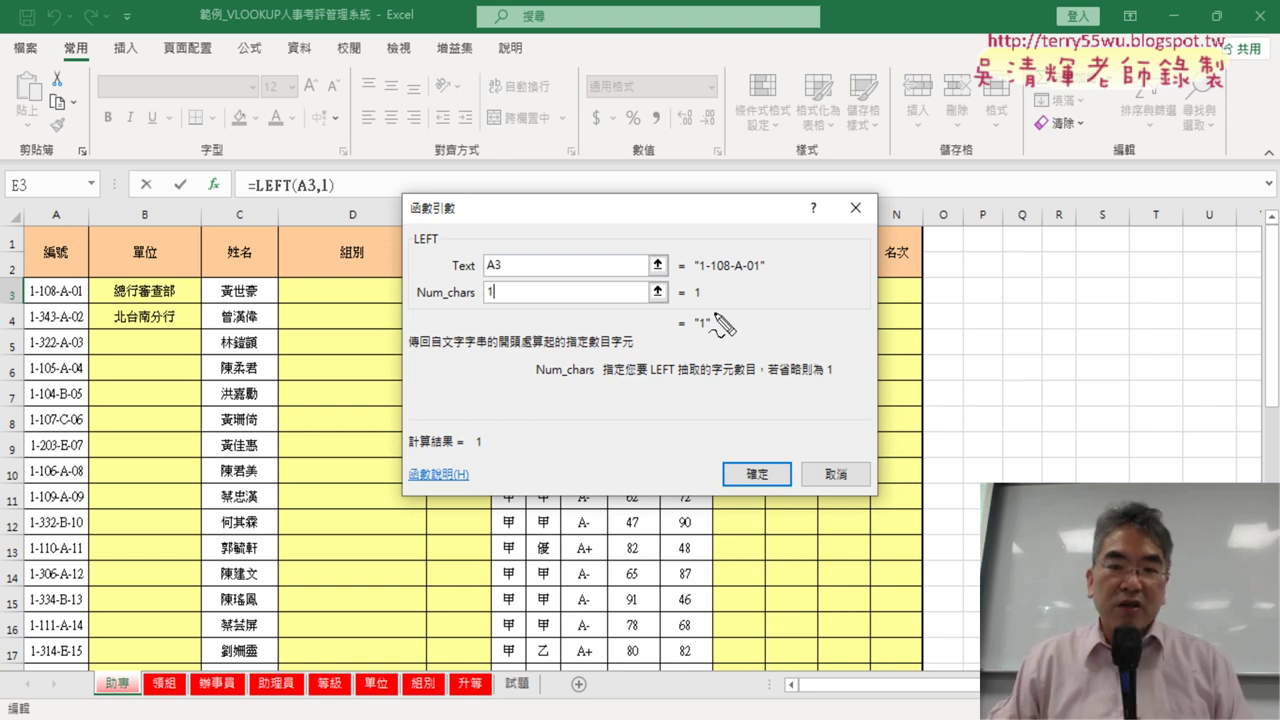
Cancel the =LEFT(A3,1) function arguments so 升等 cell E3 remains blank
{"action": "left_click_drag", "start_coordinate": [722, 352], "coordinate": [712, 350]}
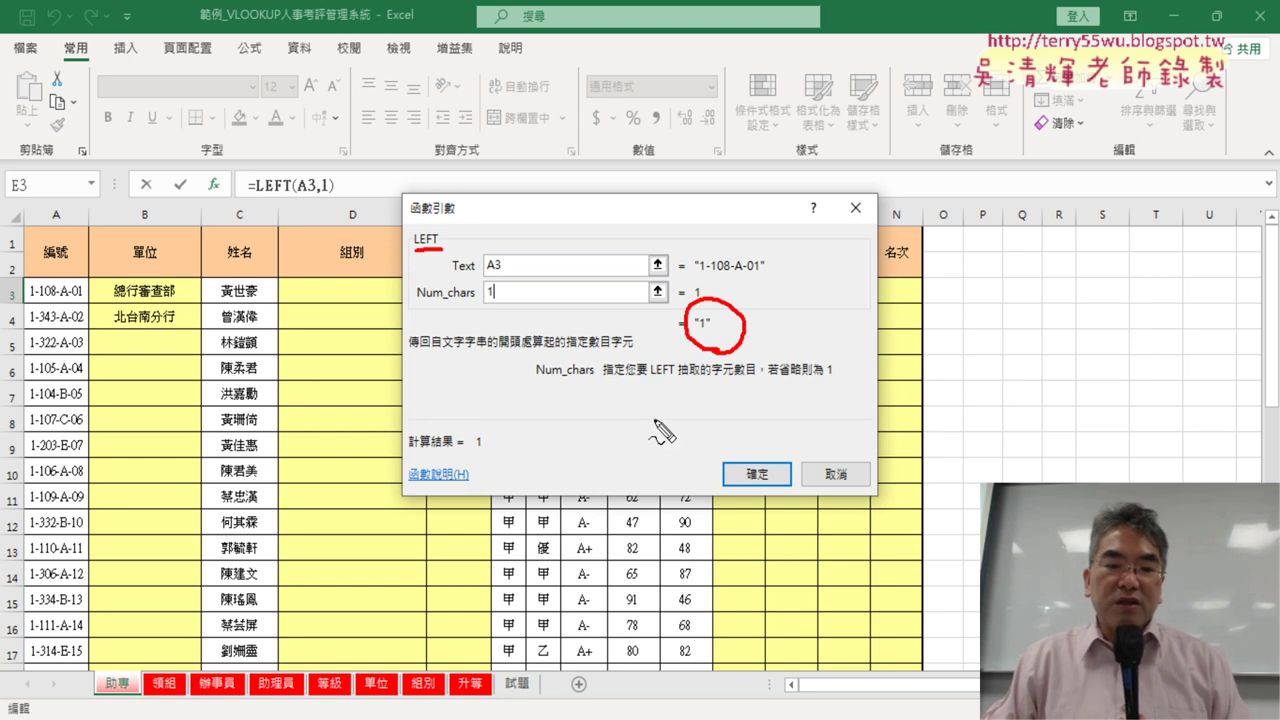
{"action": "mouse_move", "coordinate": [490, 704]}
{"action": "left_mouse_down"}
{"action": "mouse_move", "coordinate": [446, 664]}
{"action": "mouse_move", "coordinate": [488, 704]}
{"action": "left_mouse_up"}
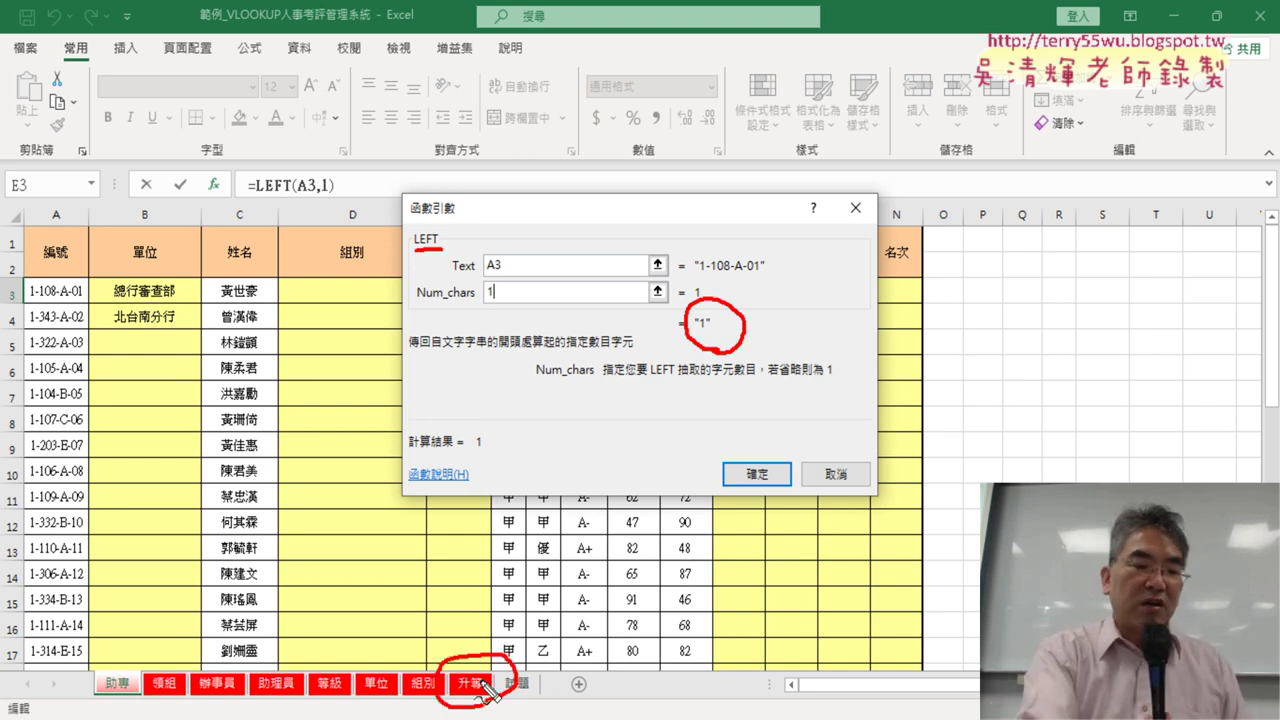
{"action": "key", "text": "Escape"}
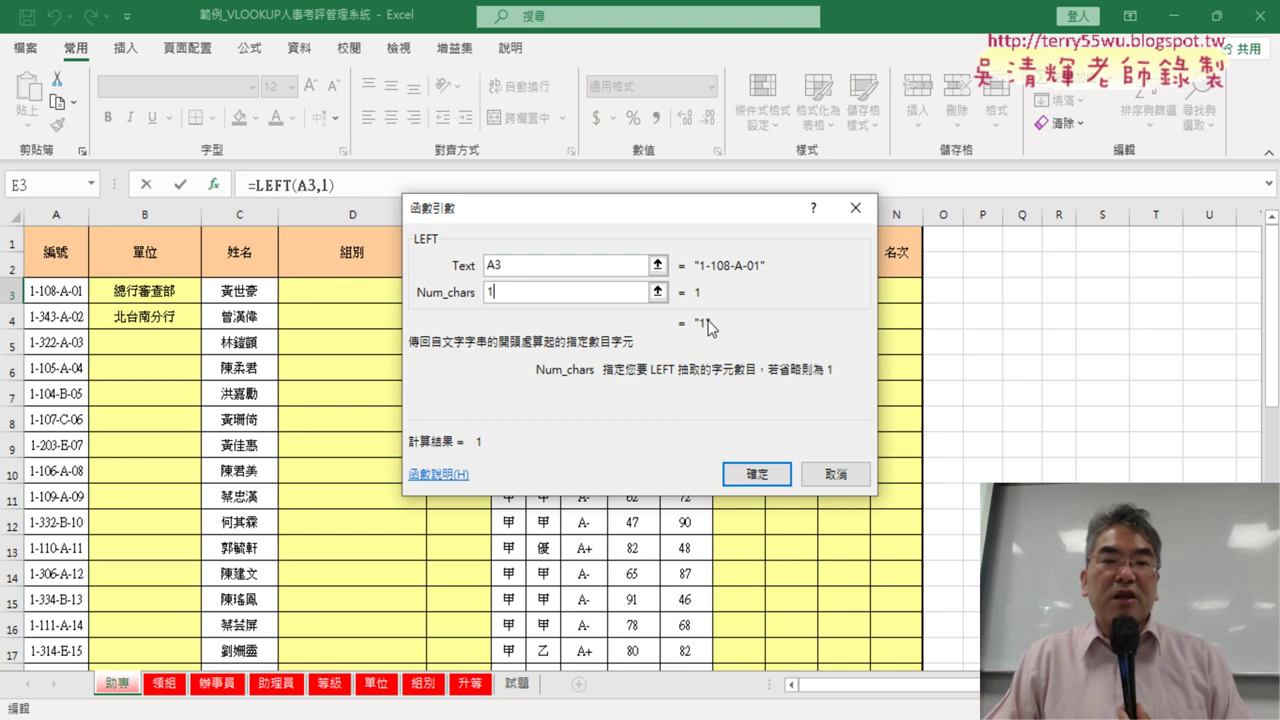
{"action": "left_click", "coordinate": [830, 472]}
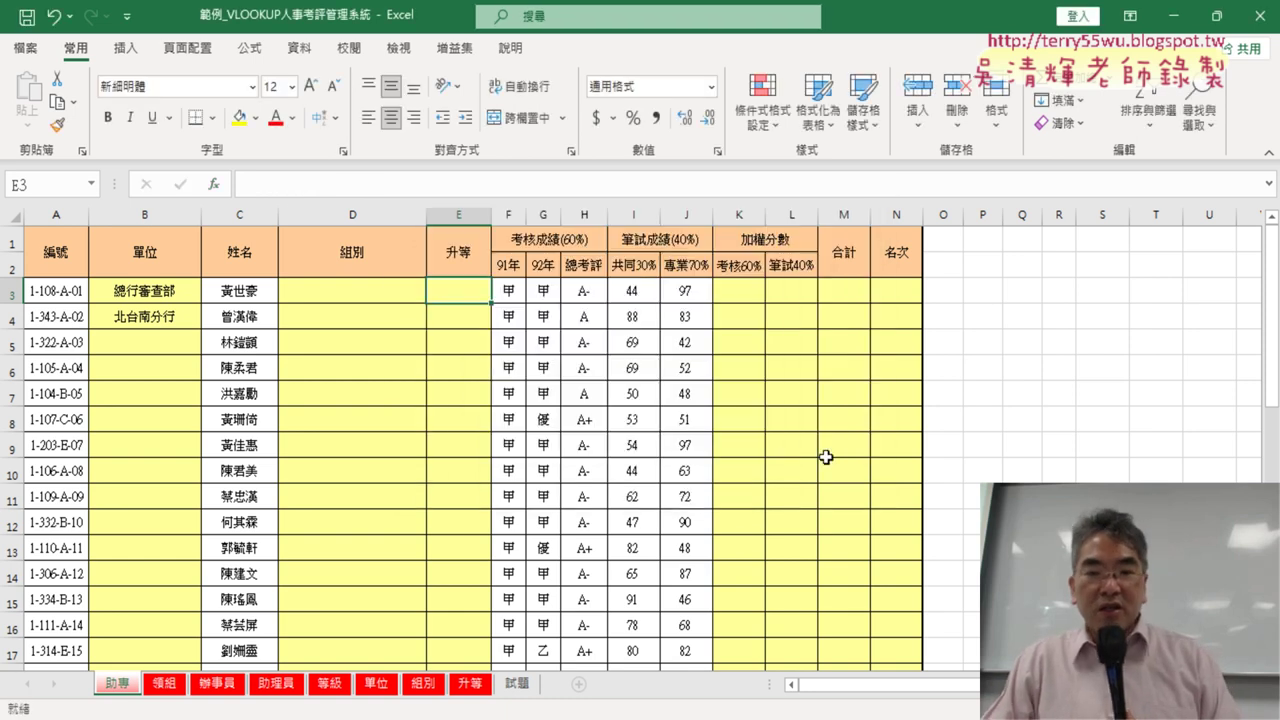
{"action": "left_click", "coordinate": [740, 290]}
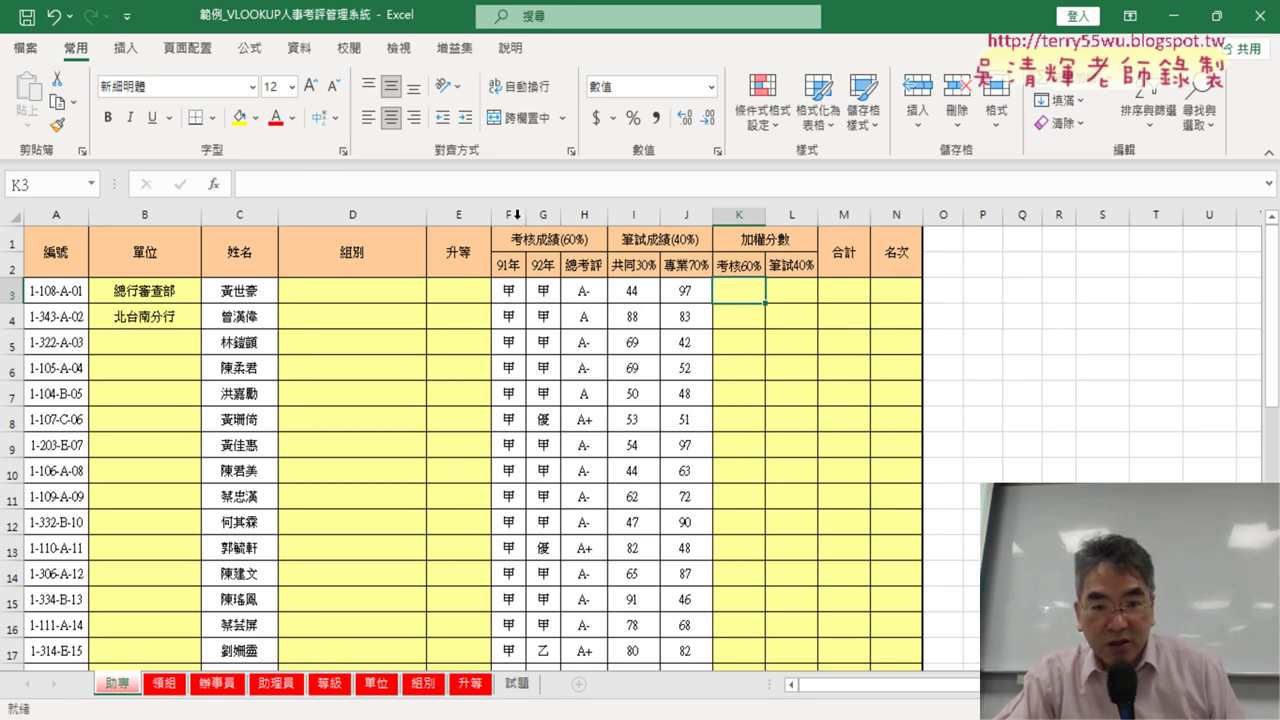
{"action": "left_click_drag", "start_coordinate": [517, 214], "coordinate": [584, 214]}
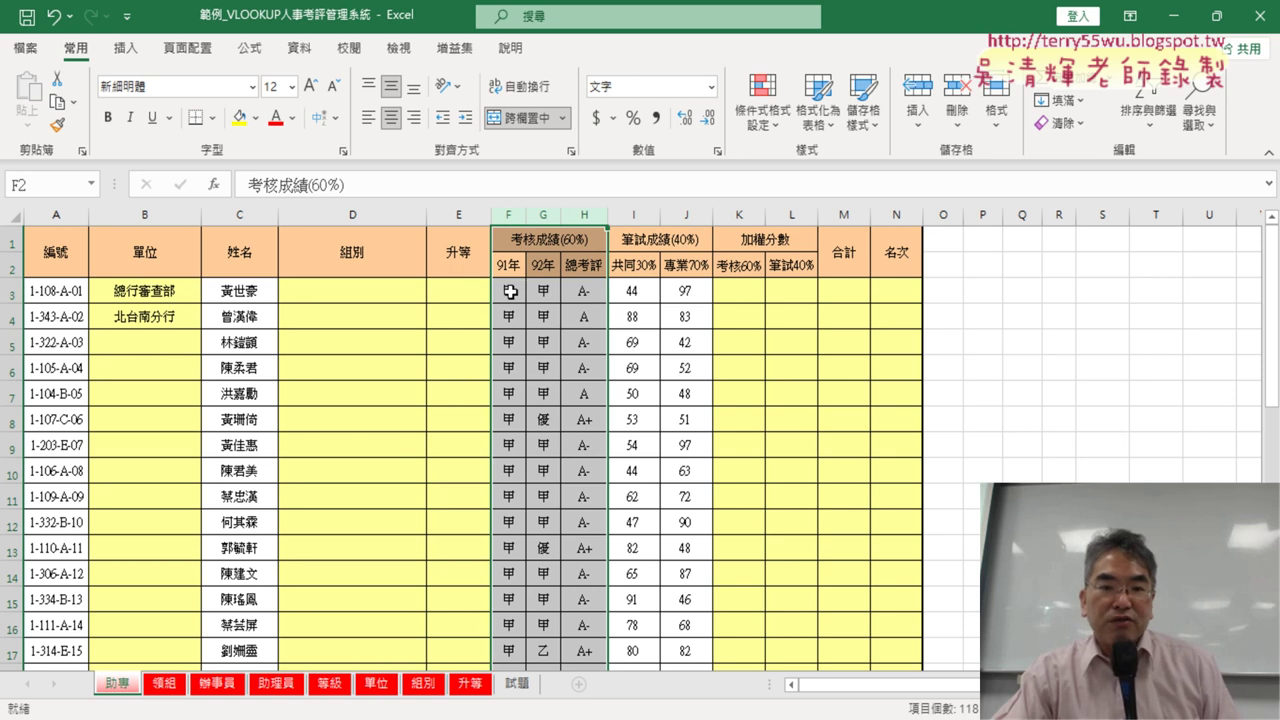
{"action": "left_click", "coordinate": [510, 291]}
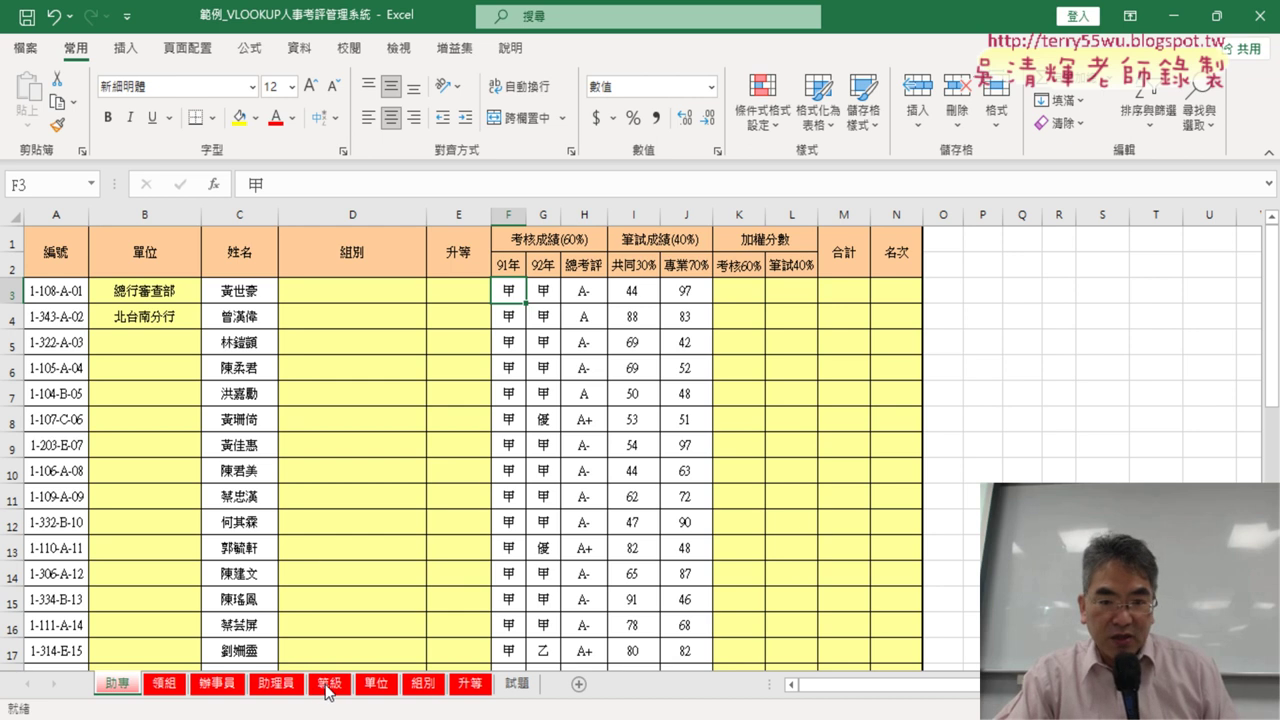
Review the 等級 lookup tables (甲 maps to 85, grade A-), then return to the 助專 sheet
{"action": "left_click", "coordinate": [329, 687]}
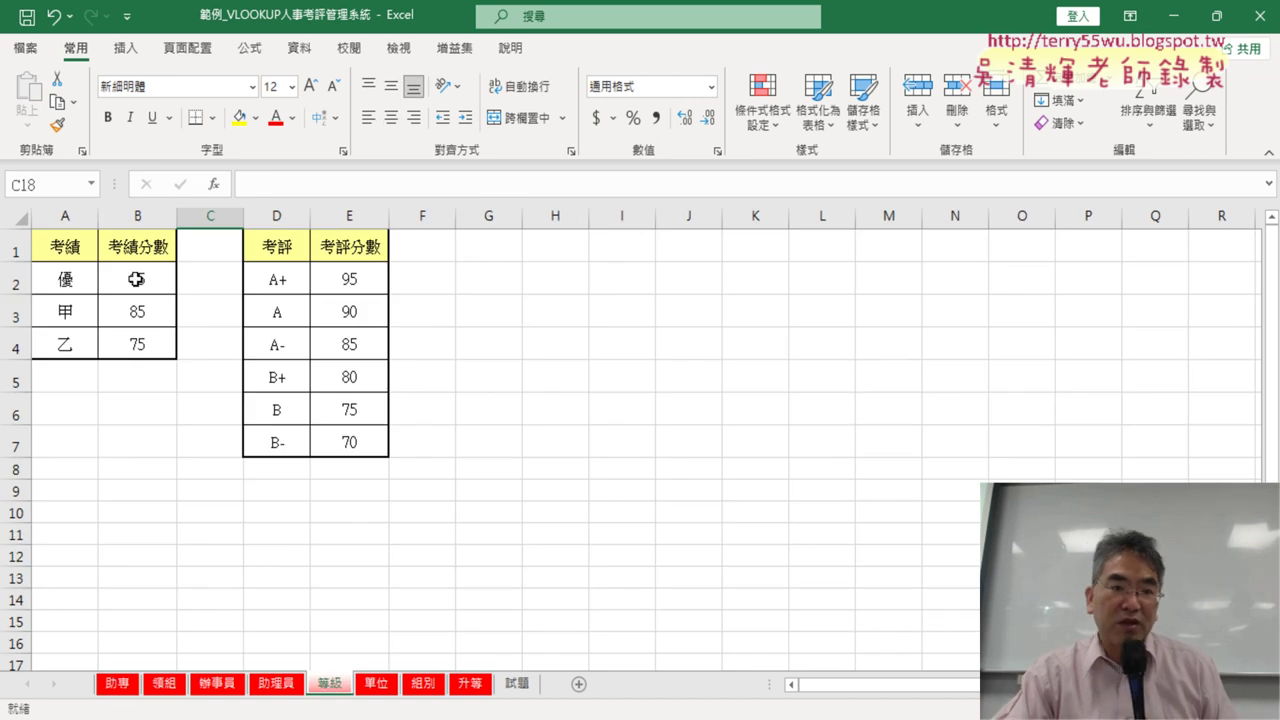
{"action": "left_click_drag", "start_coordinate": [66, 279], "coordinate": [133, 340]}
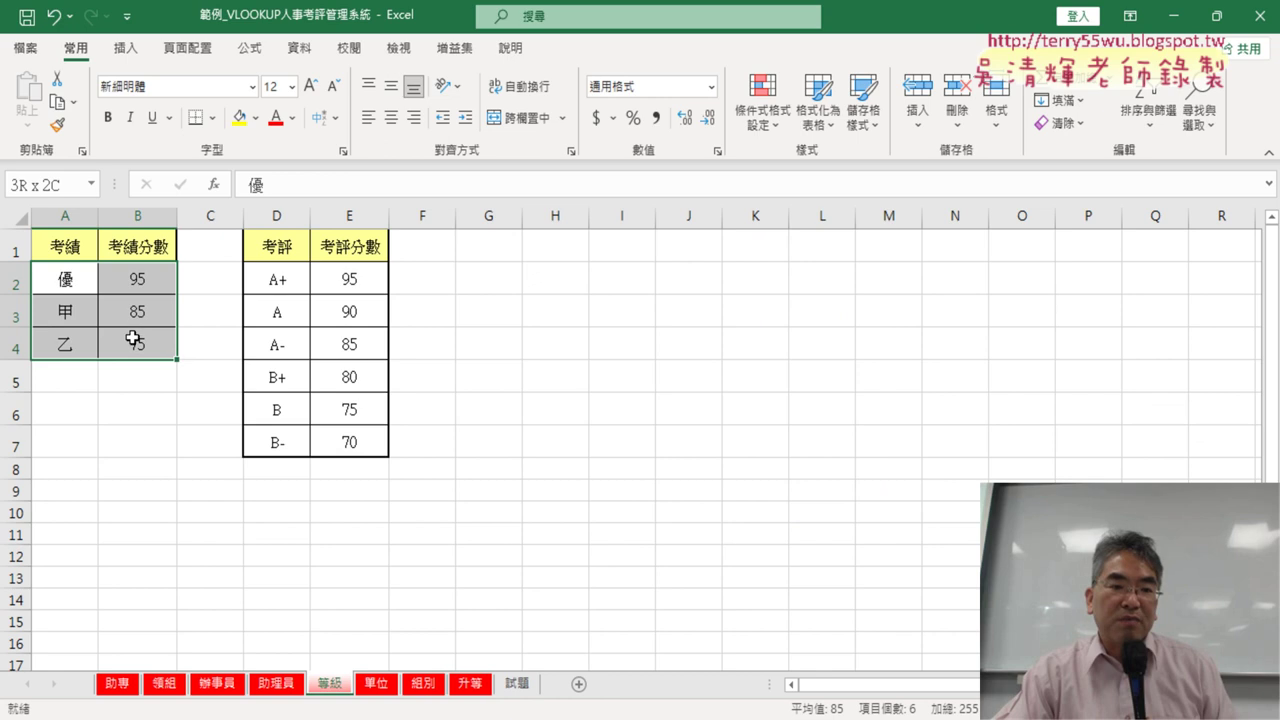
{"action": "left_click", "coordinate": [68, 311]}
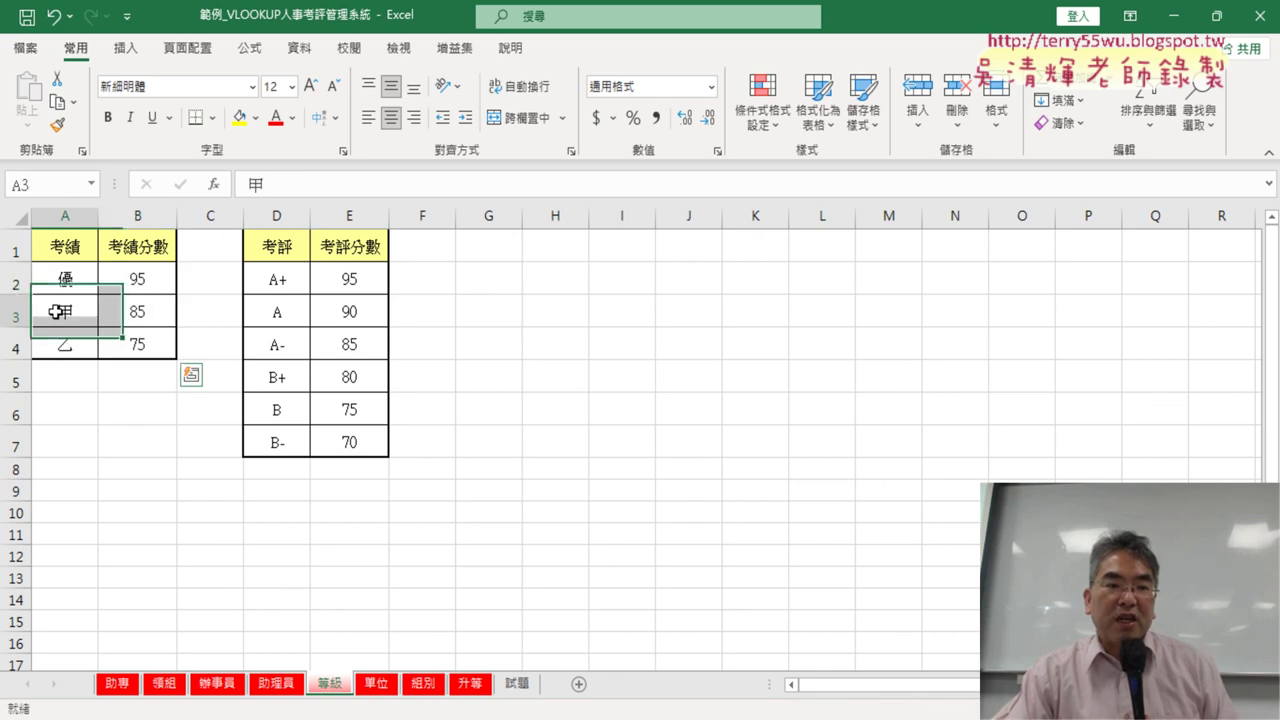
{"action": "left_click", "coordinate": [154, 310]}
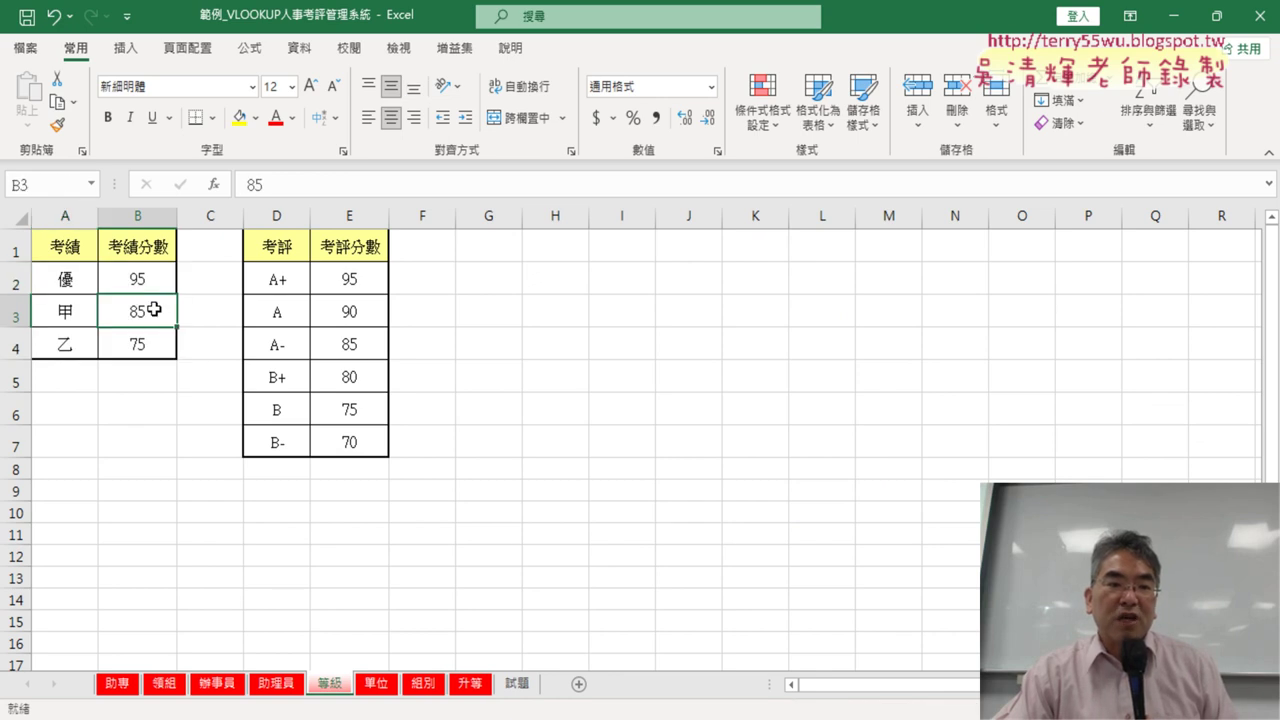
{"action": "left_click", "coordinate": [357, 344]}
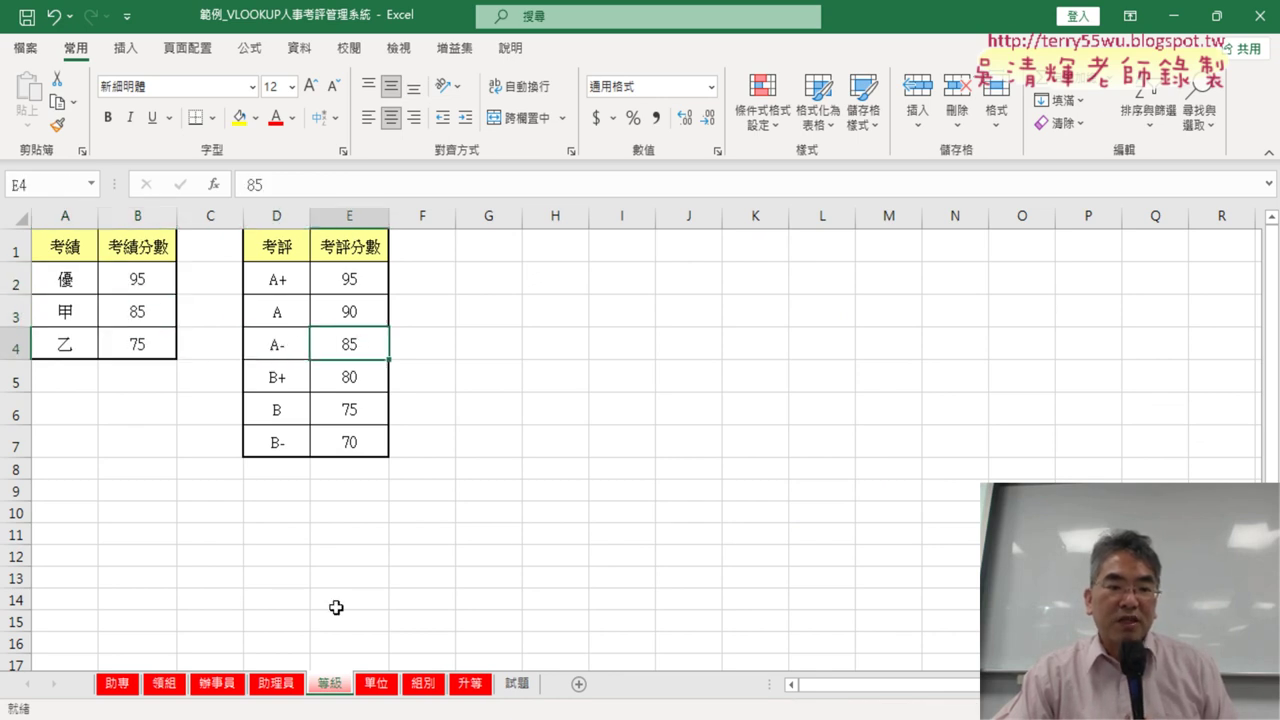
{"action": "left_click", "coordinate": [117, 683]}
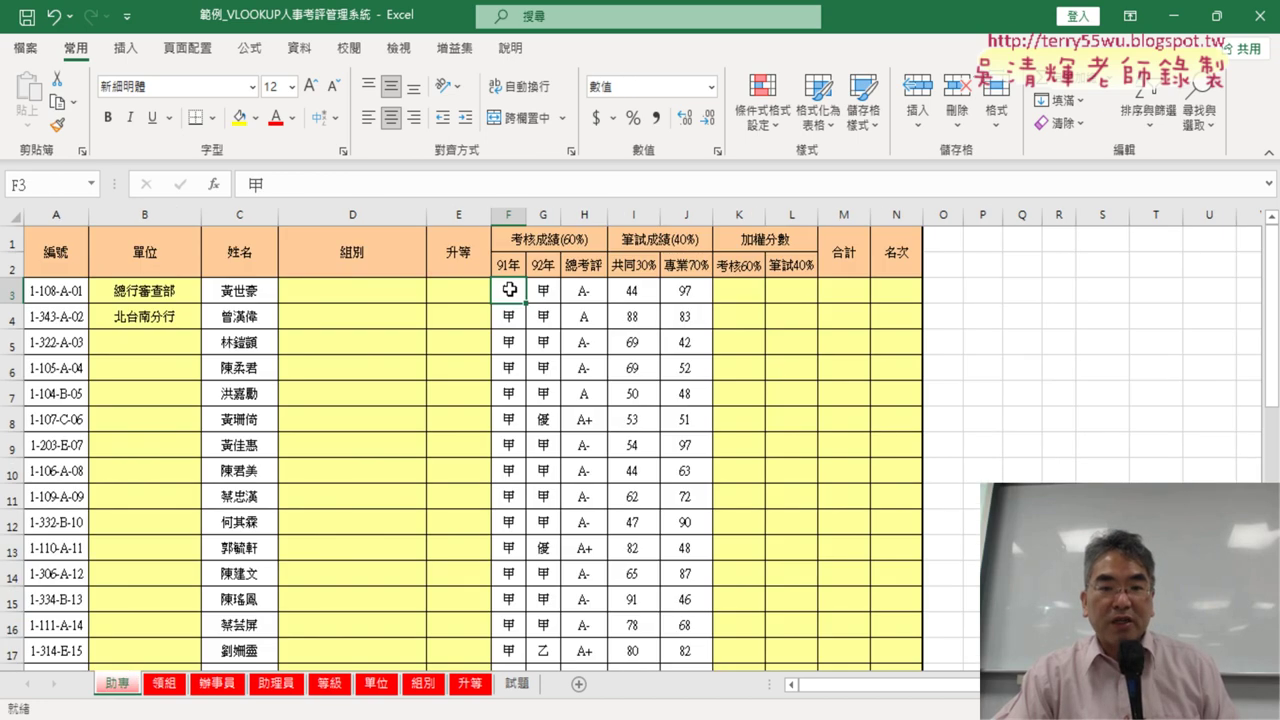
{"action": "left_click_drag", "start_coordinate": [509, 289], "coordinate": [584, 290]}
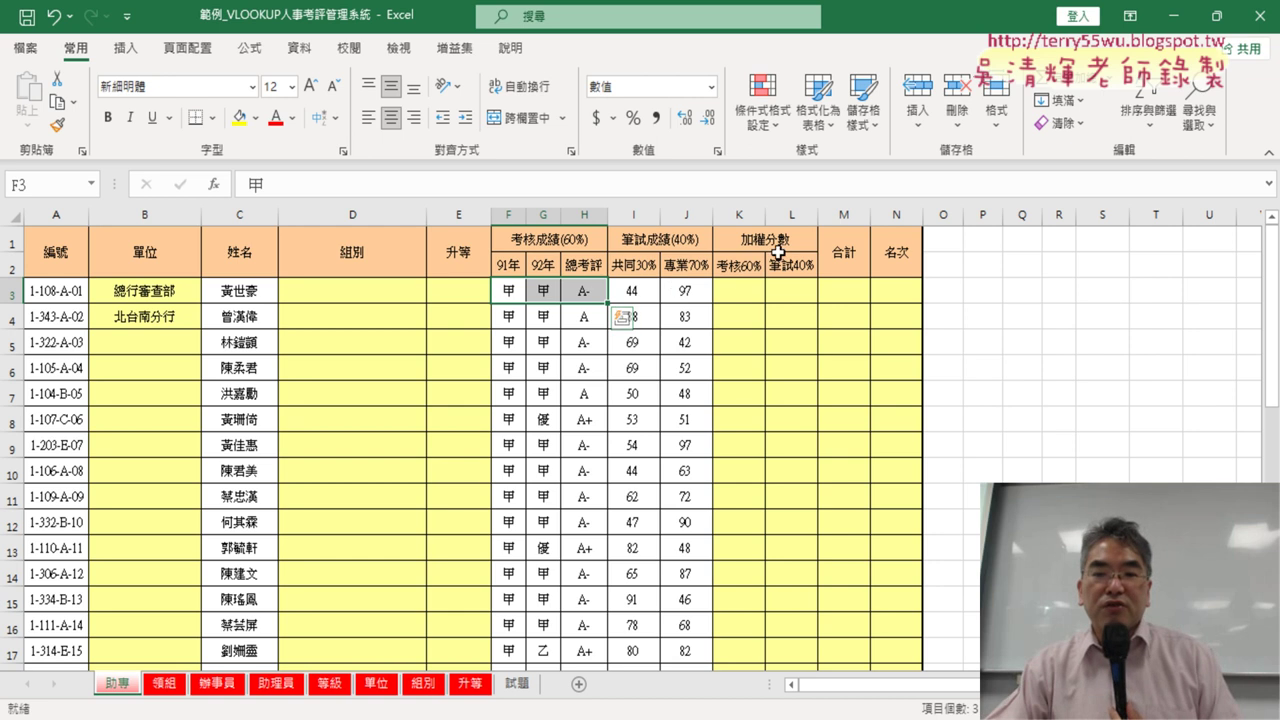
{"action": "left_click", "coordinate": [745, 290]}
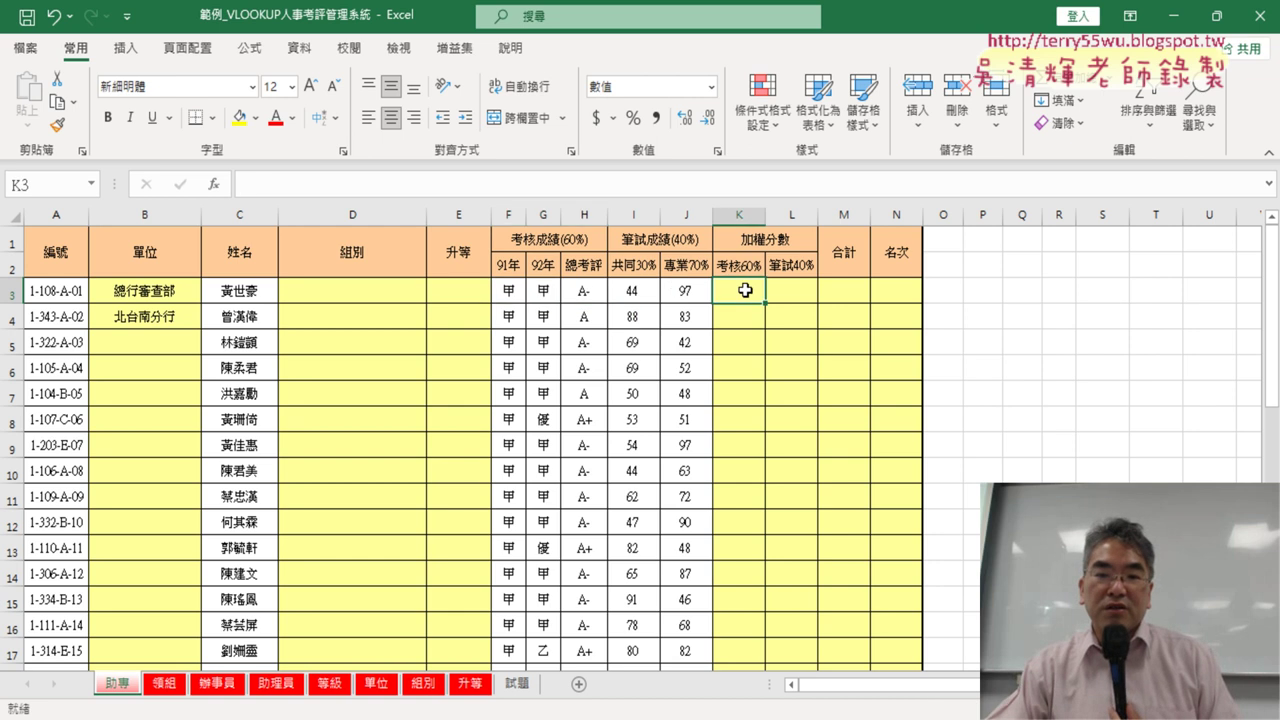
{"action": "left_click", "coordinate": [803, 288]}
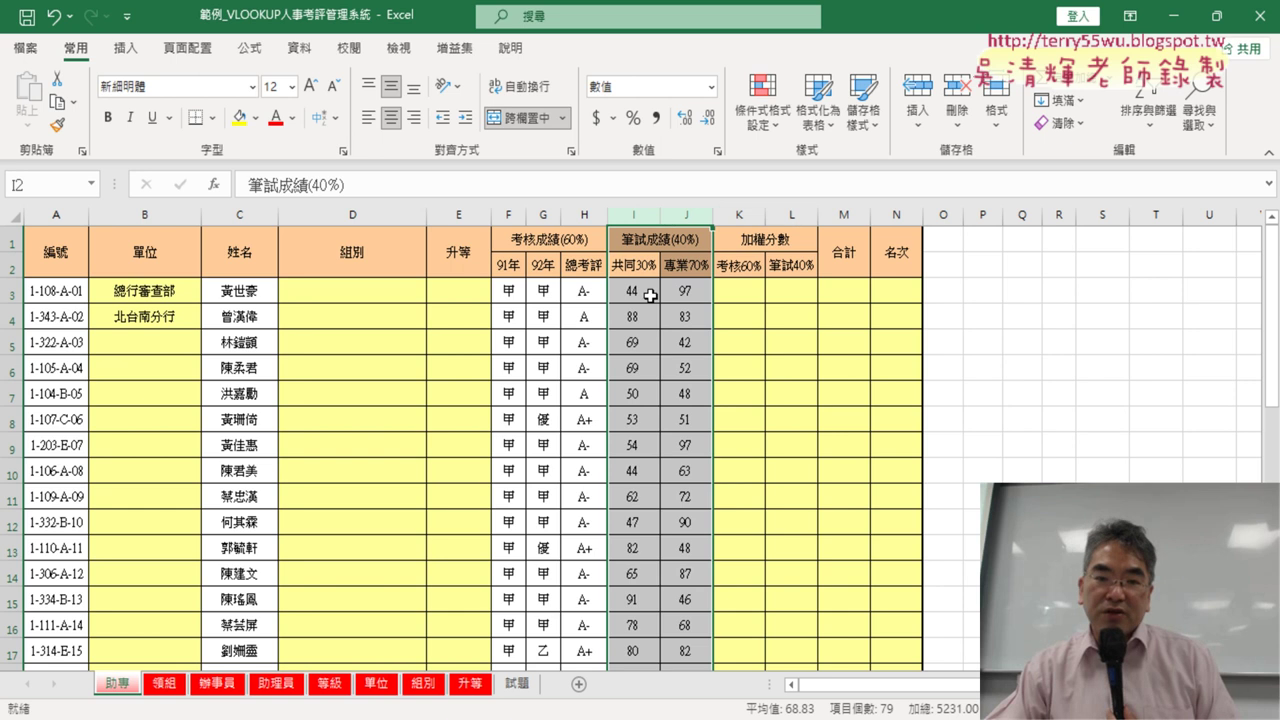
{"action": "left_click", "coordinate": [620, 297]}
{"action": "left_click", "coordinate": [640, 263]}
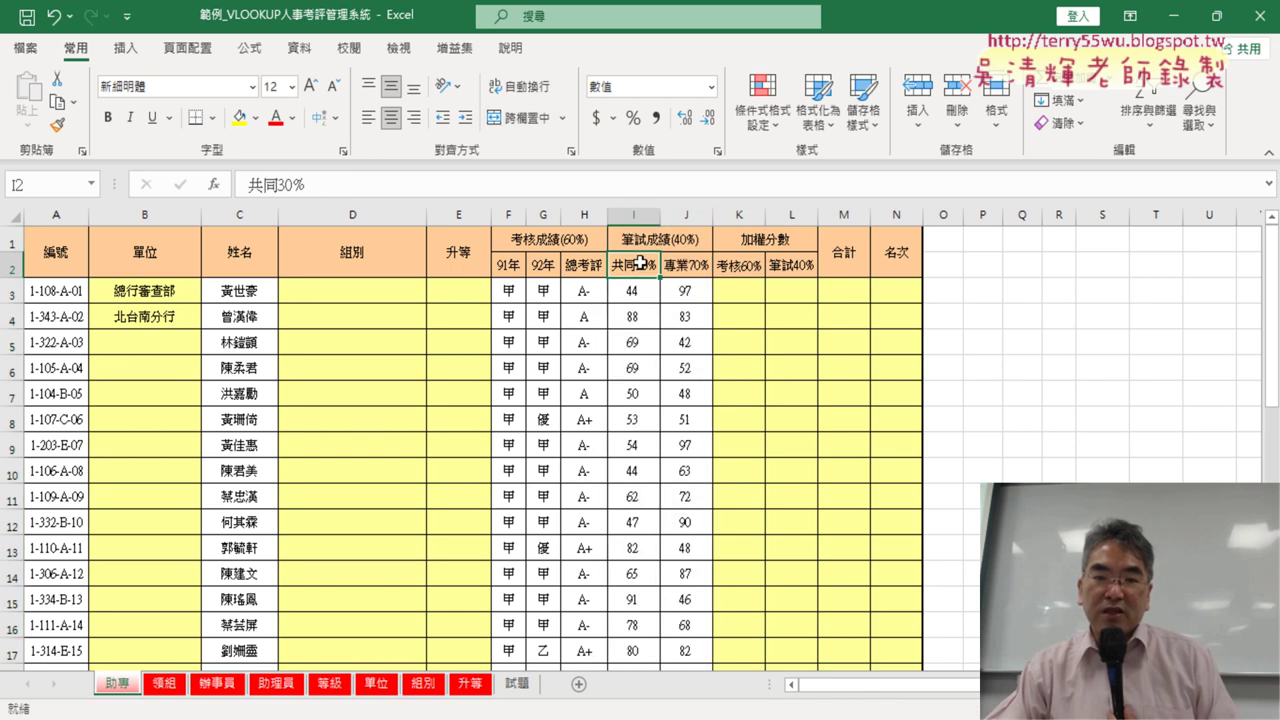
{"action": "left_click", "coordinate": [692, 290]}
{"action": "left_click", "coordinate": [692, 269]}
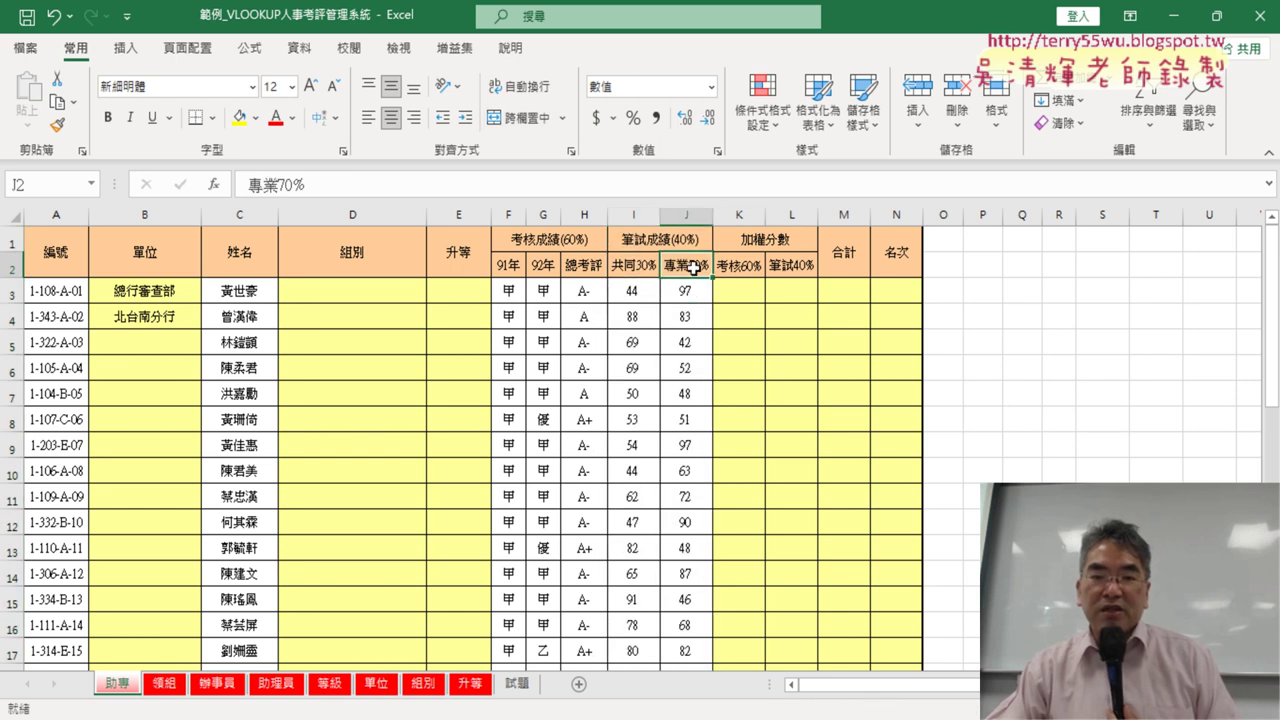
{"action": "left_click", "coordinate": [791, 287]}
{"action": "left_click_drag", "start_coordinate": [740, 291], "coordinate": [791, 291]}
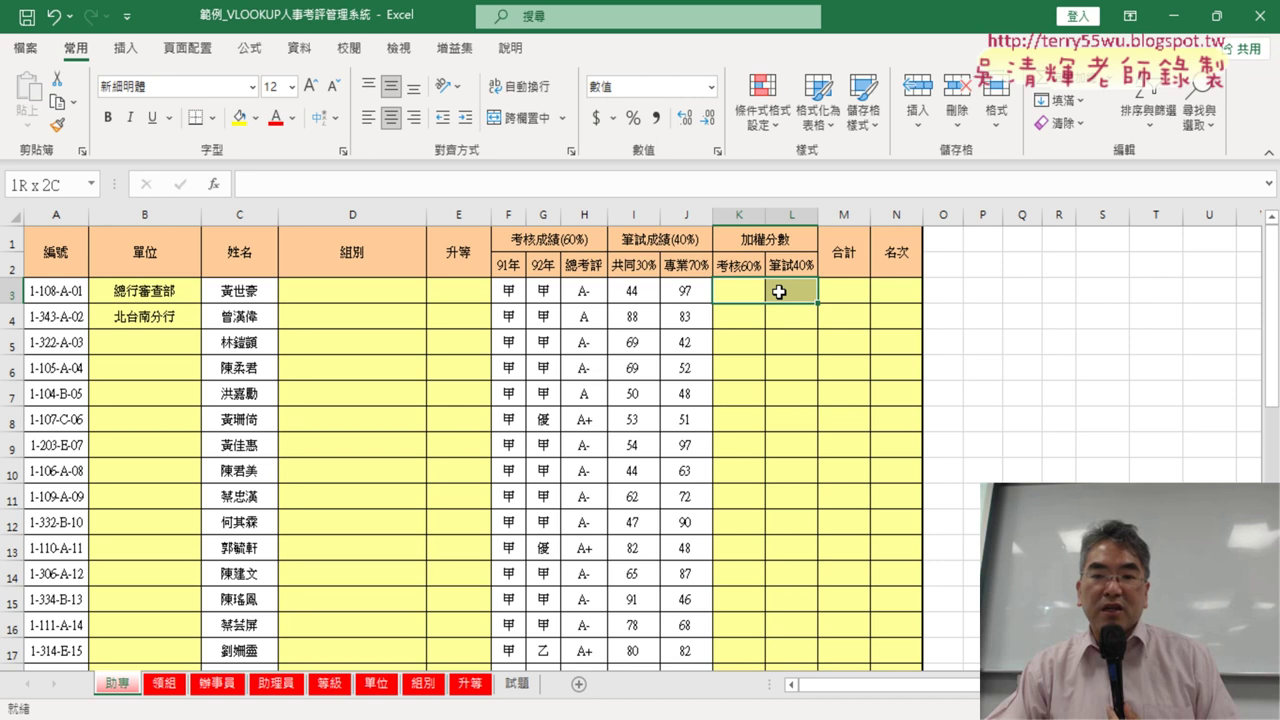
{"action": "left_click", "coordinate": [843, 291]}
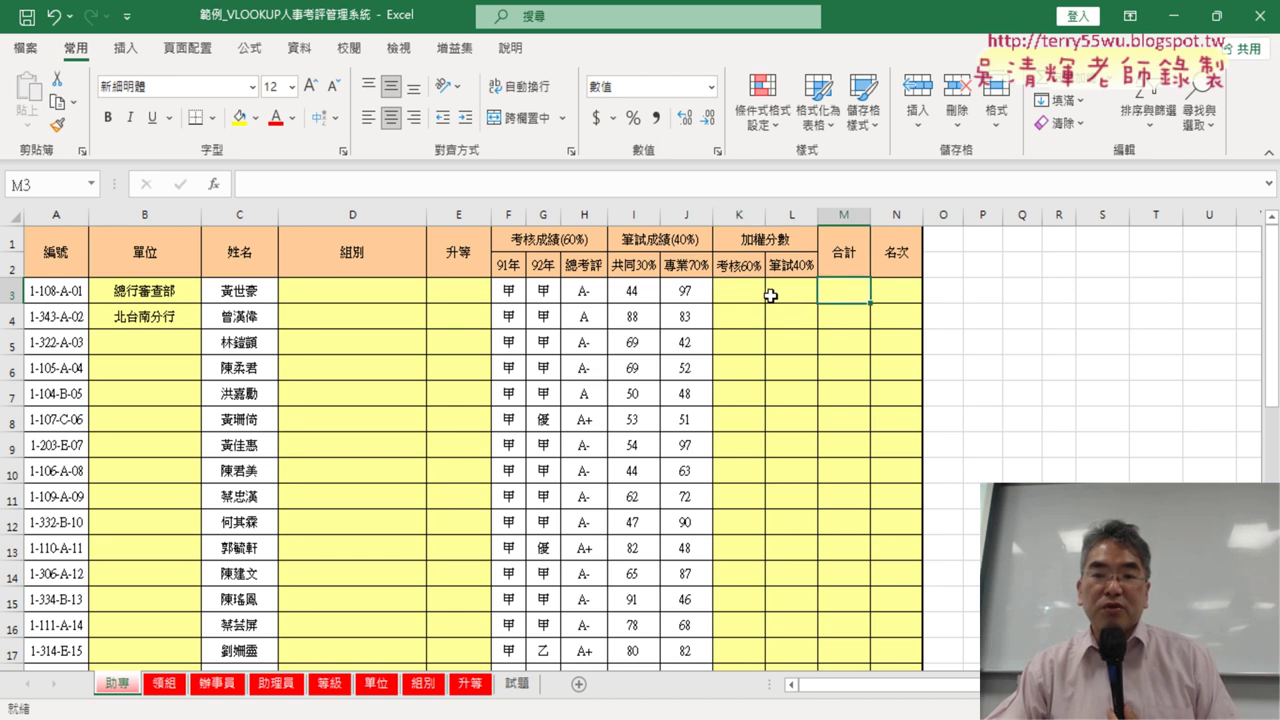
{"action": "left_click", "coordinate": [740, 293]}
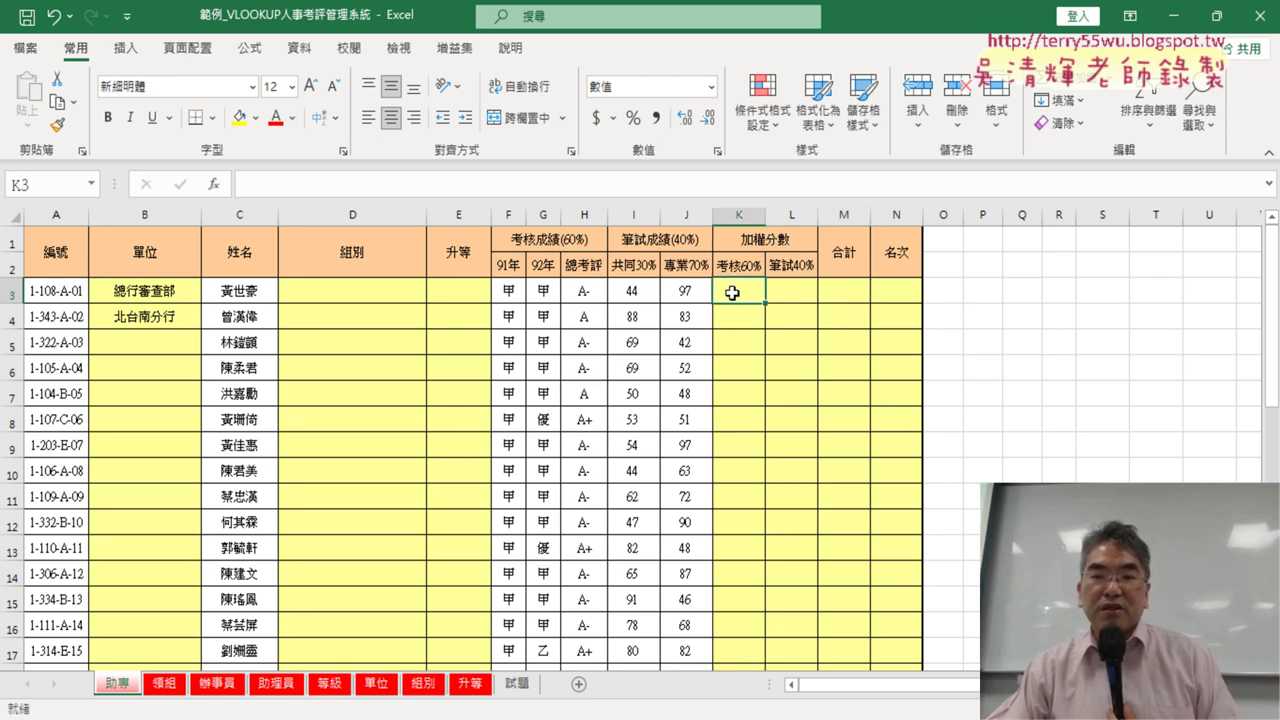
{"action": "left_click", "coordinate": [738, 268]}
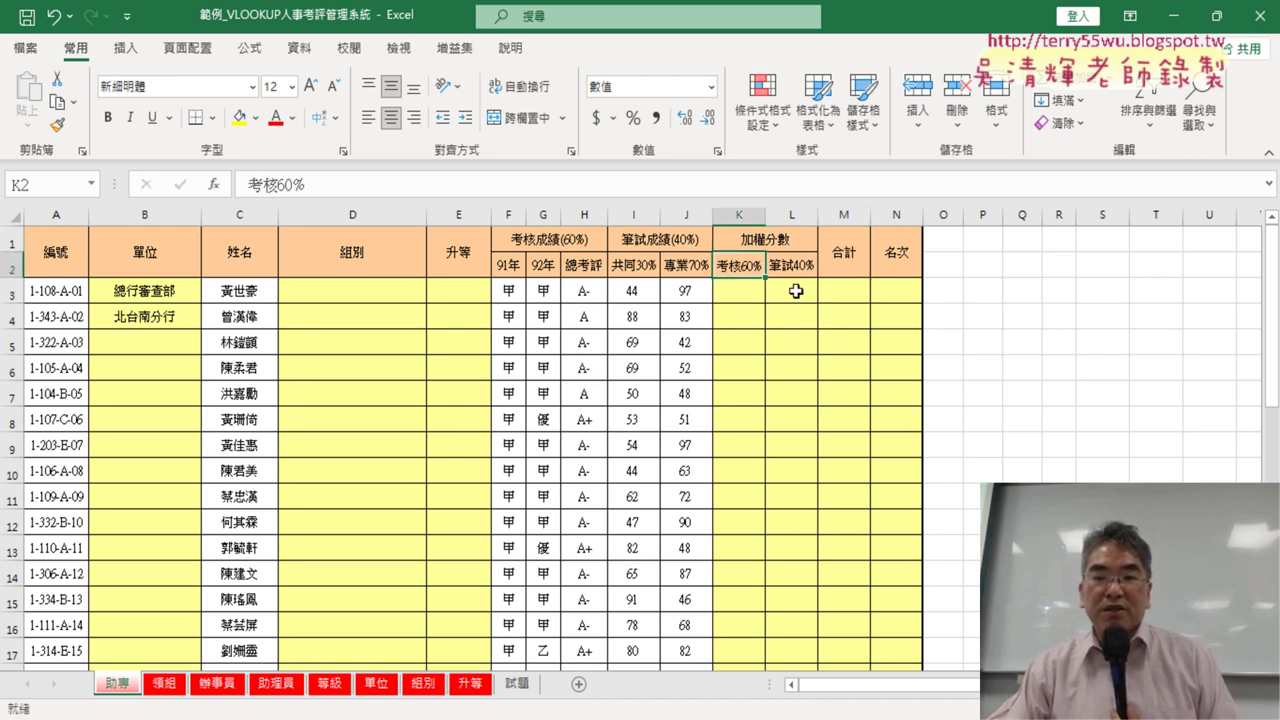
{"action": "left_click", "coordinate": [797, 290]}
{"action": "left_click", "coordinate": [800, 265]}
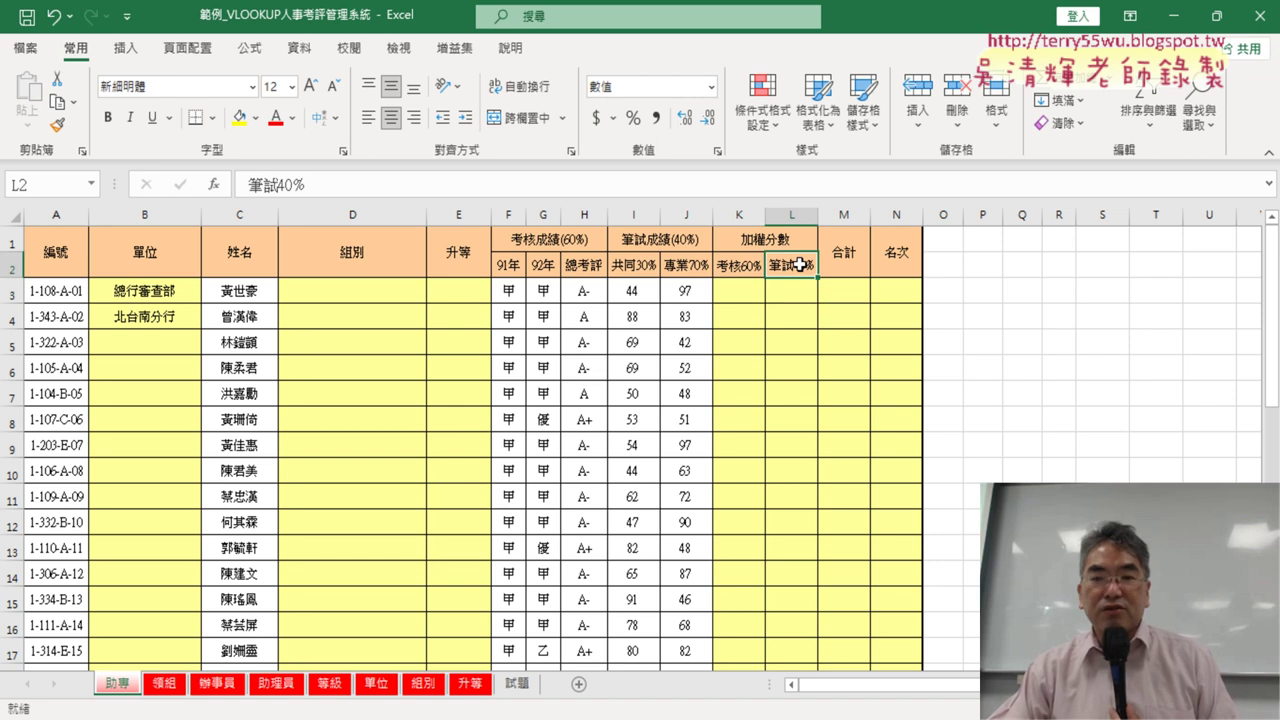
{"action": "left_click", "coordinate": [851, 289]}
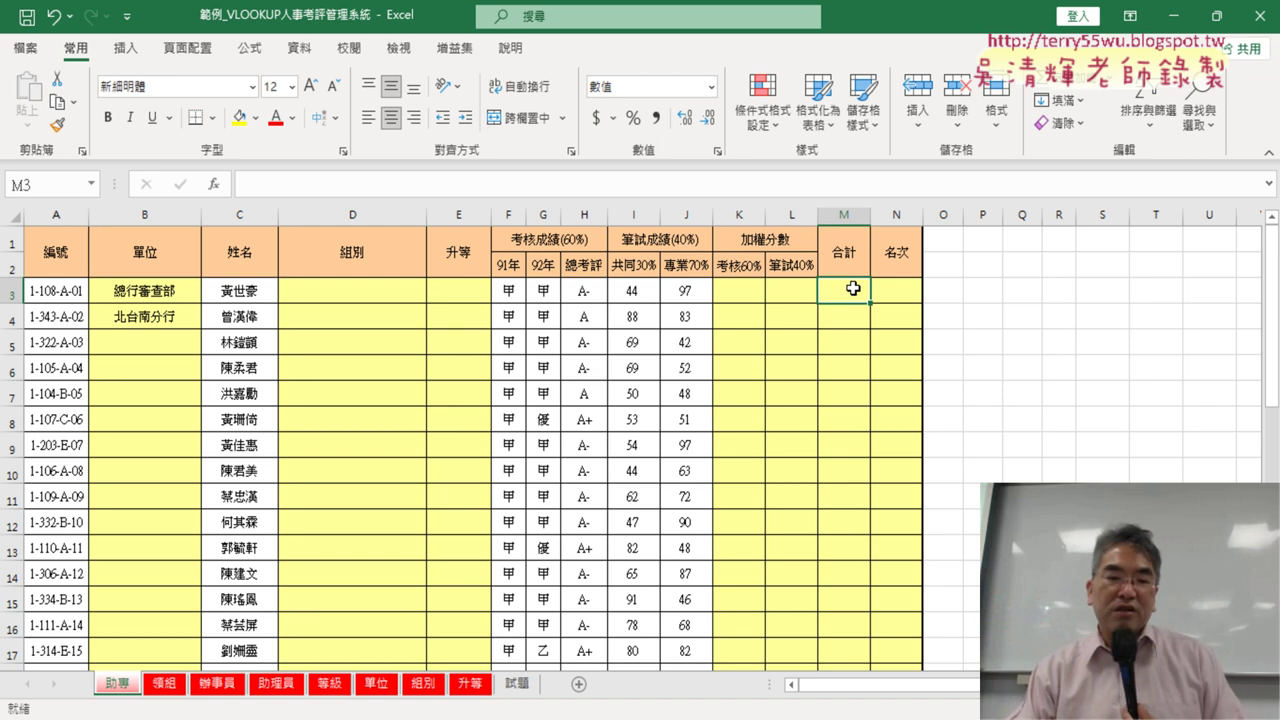
{"action": "left_click", "coordinate": [165, 688]}
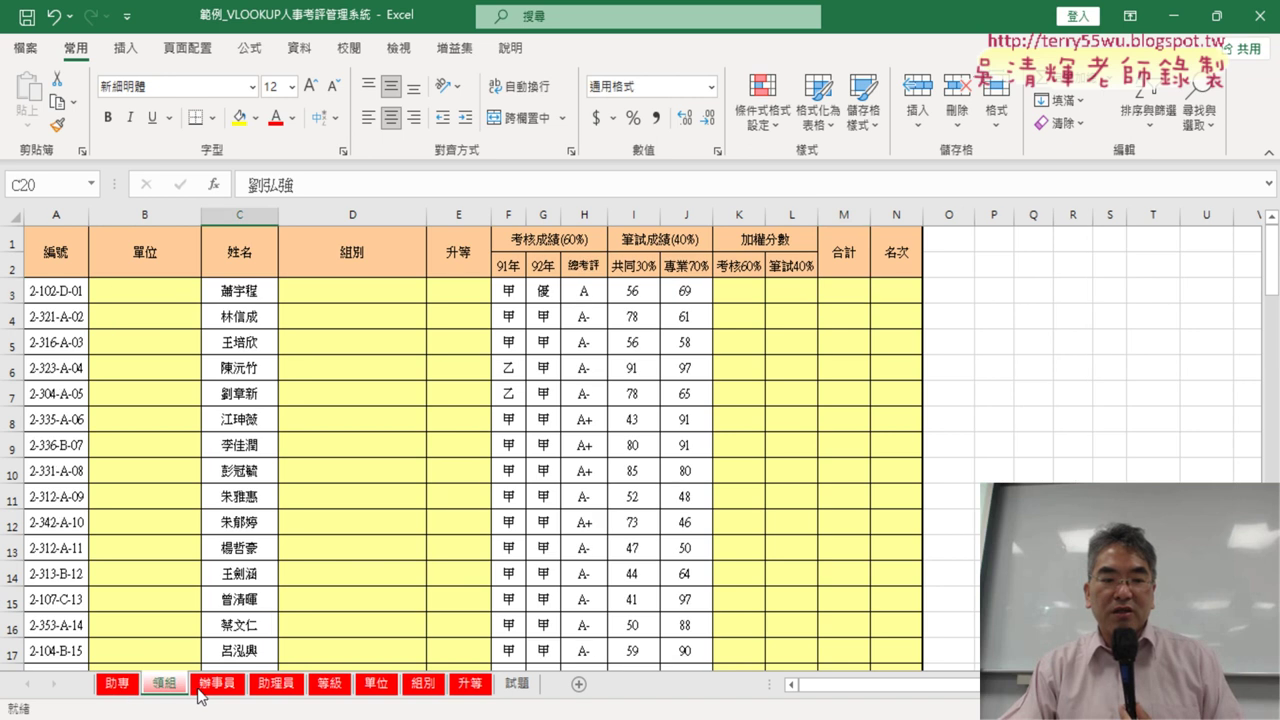
{"action": "left_click", "coordinate": [216, 686]}
{"action": "left_click", "coordinate": [283, 688]}
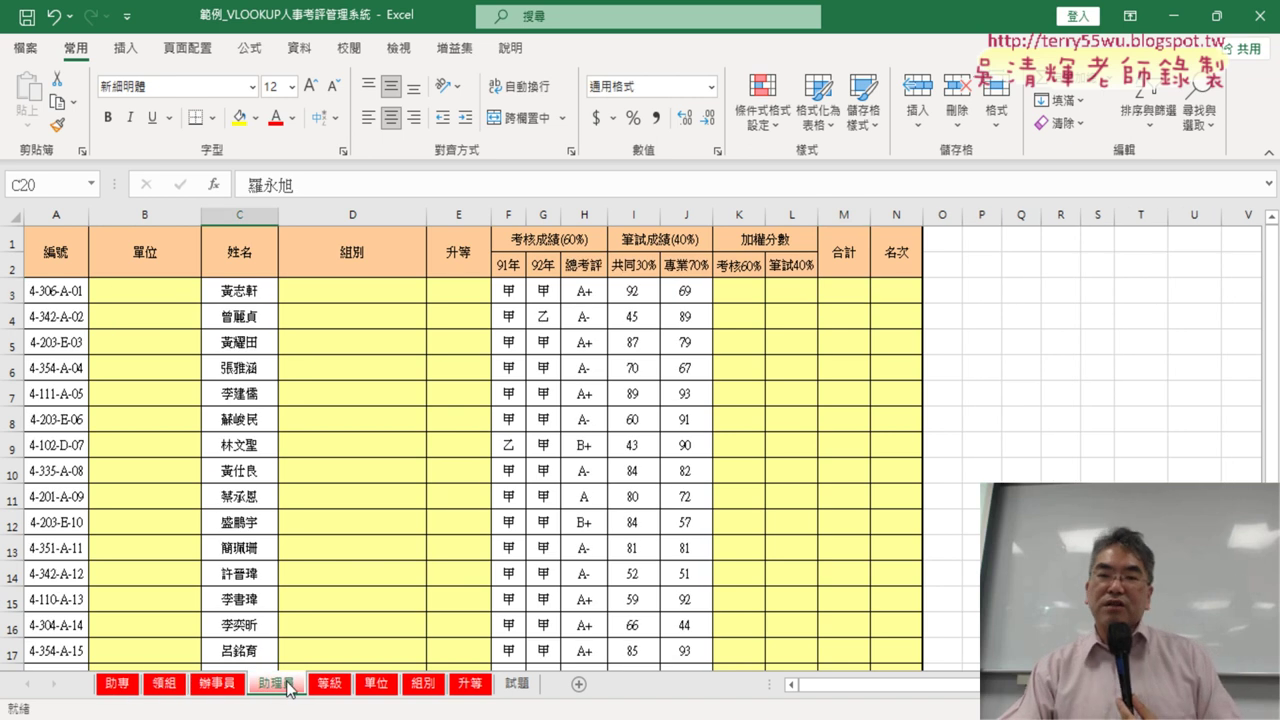
{"action": "left_click", "coordinate": [118, 686]}
{"action": "left_click", "coordinate": [165, 686]}
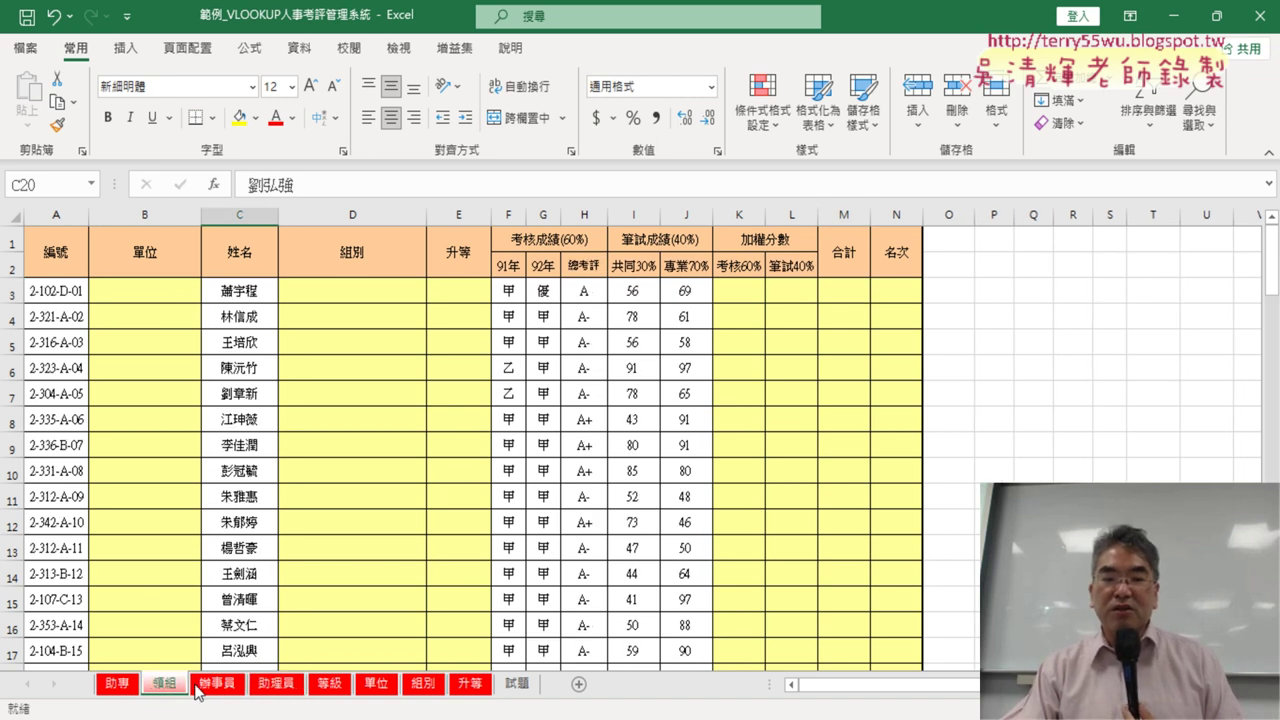
{"action": "left_click", "coordinate": [216, 686]}
{"action": "left_click", "coordinate": [276, 686]}
{"action": "left_click", "coordinate": [118, 686]}
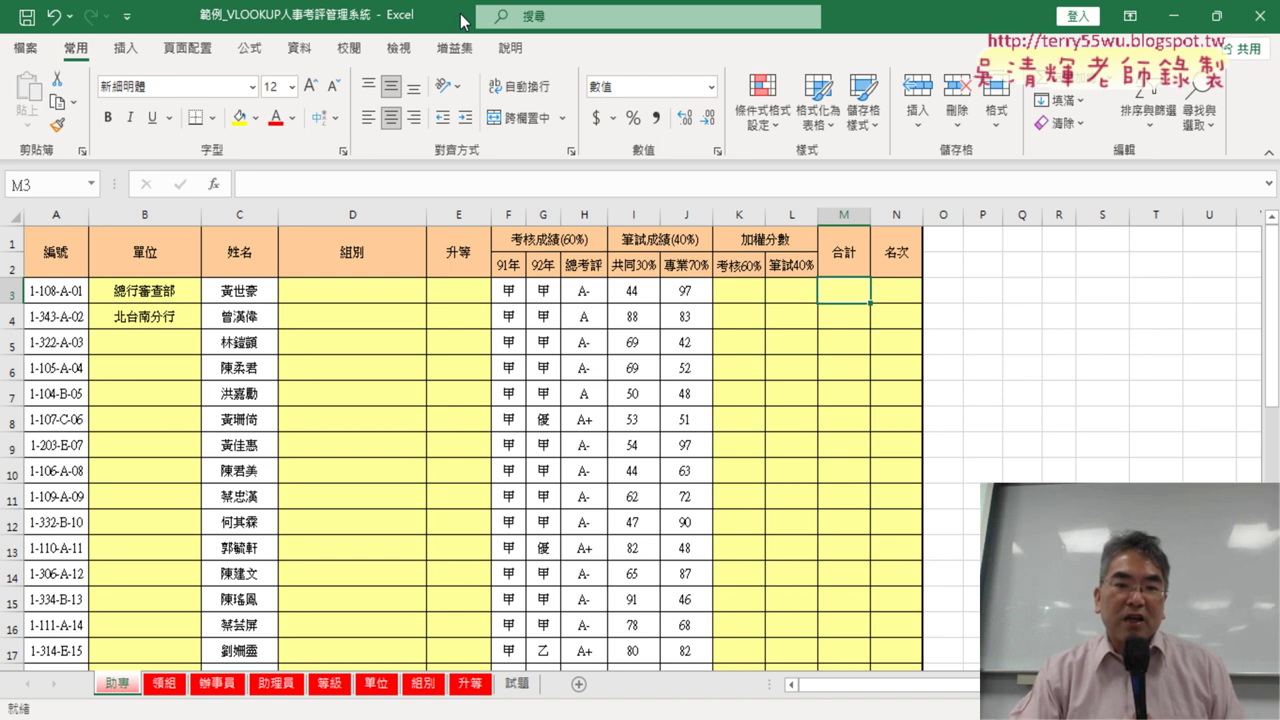
{"action": "left_click", "coordinate": [147, 295]}
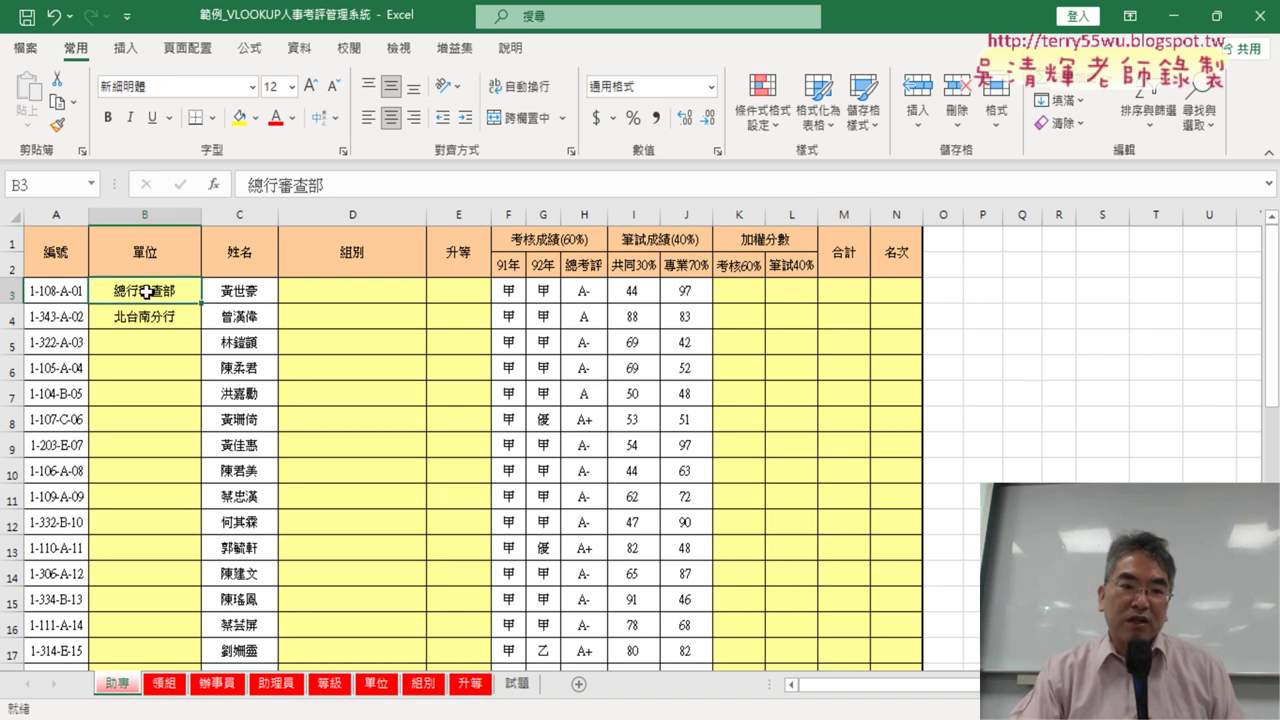
{"action": "left_click", "coordinate": [340, 290]}
{"action": "left_click", "coordinate": [450, 285]}
{"action": "left_click", "coordinate": [737, 290]}
{"action": "left_click", "coordinate": [792, 290]}
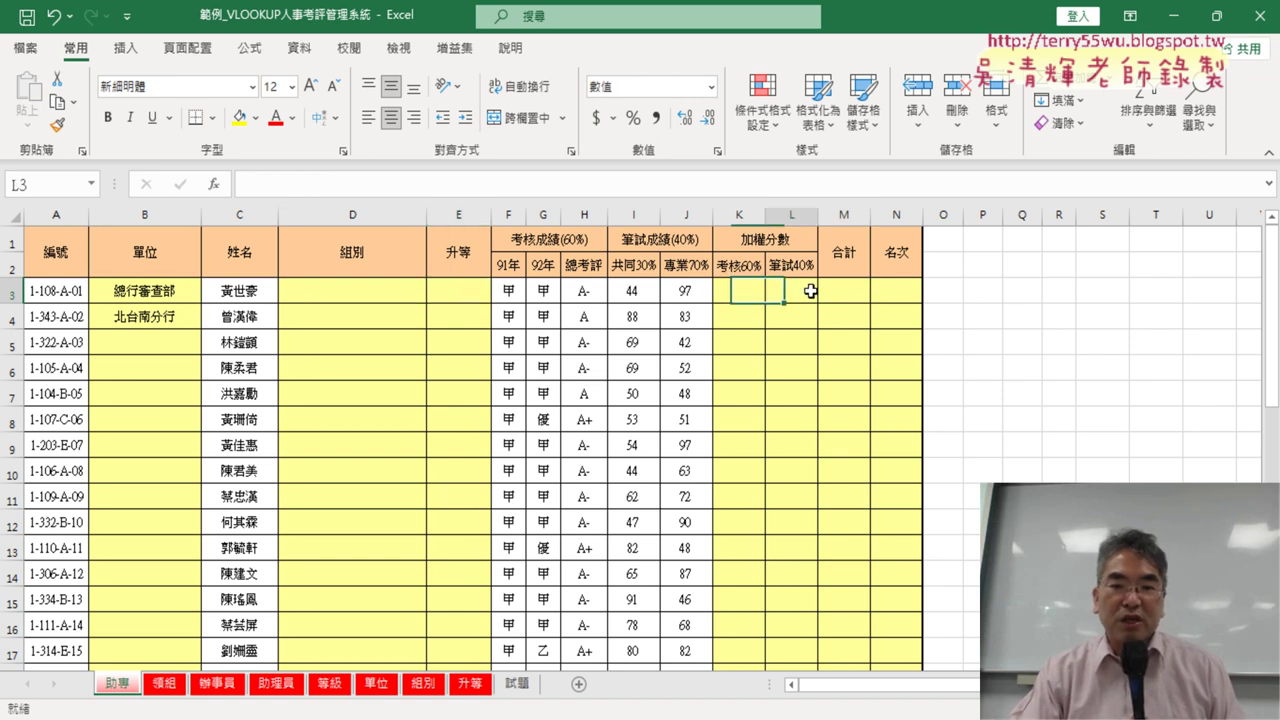
{"action": "left_click", "coordinate": [847, 291]}
{"action": "left_click", "coordinate": [878, 287]}
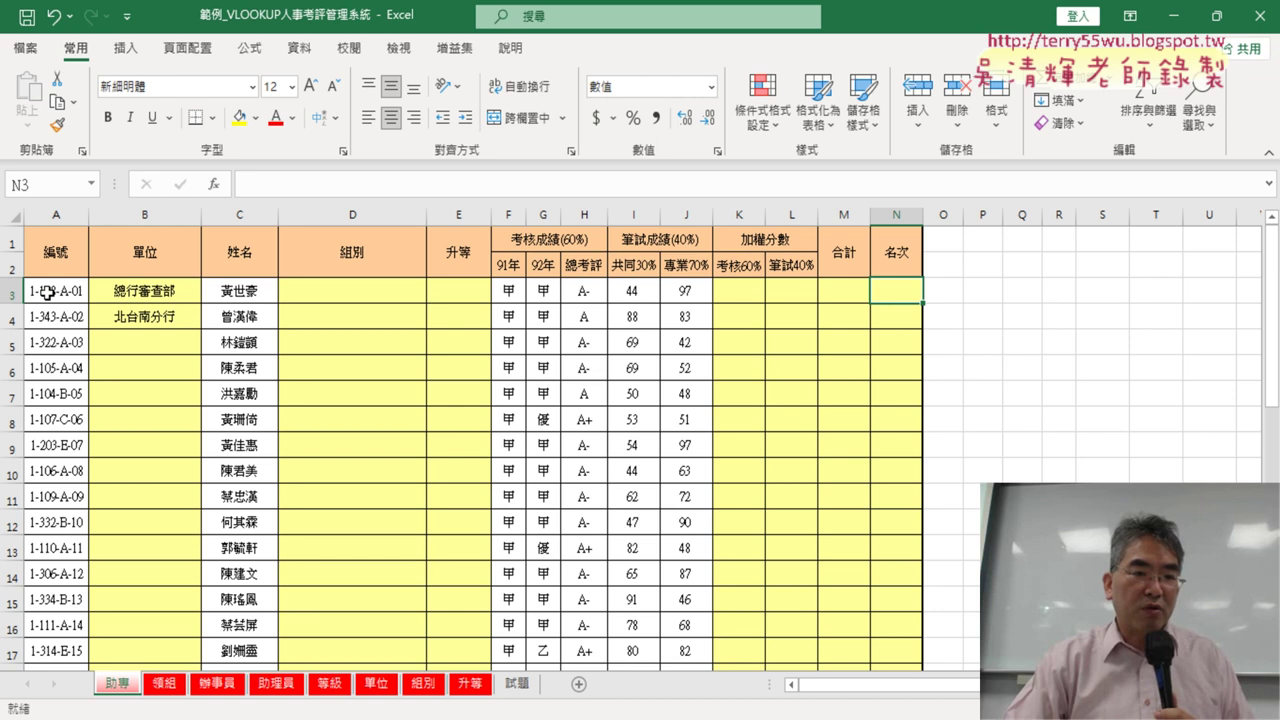
Select B3:B4 on 助專 and delete 總行審查部 and 北台南分行
{"action": "left_click", "coordinate": [140, 289]}
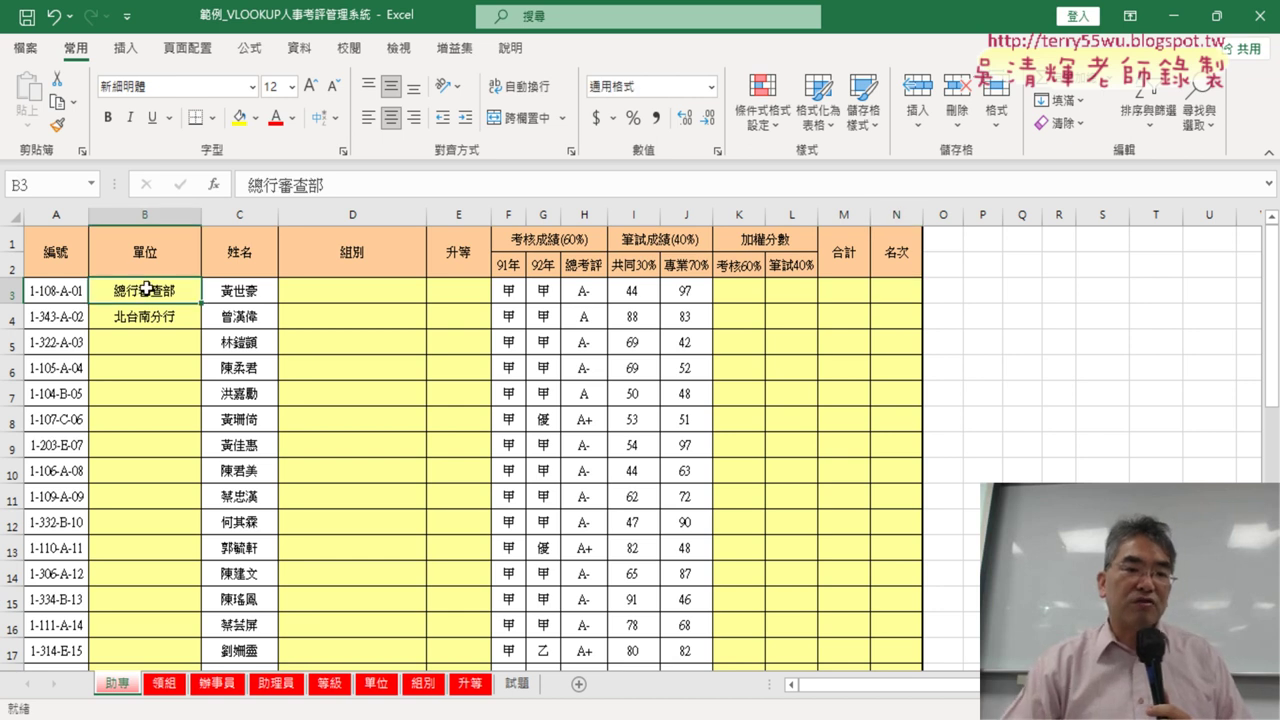
{"action": "left_click_drag", "start_coordinate": [148, 299], "coordinate": [149, 317]}
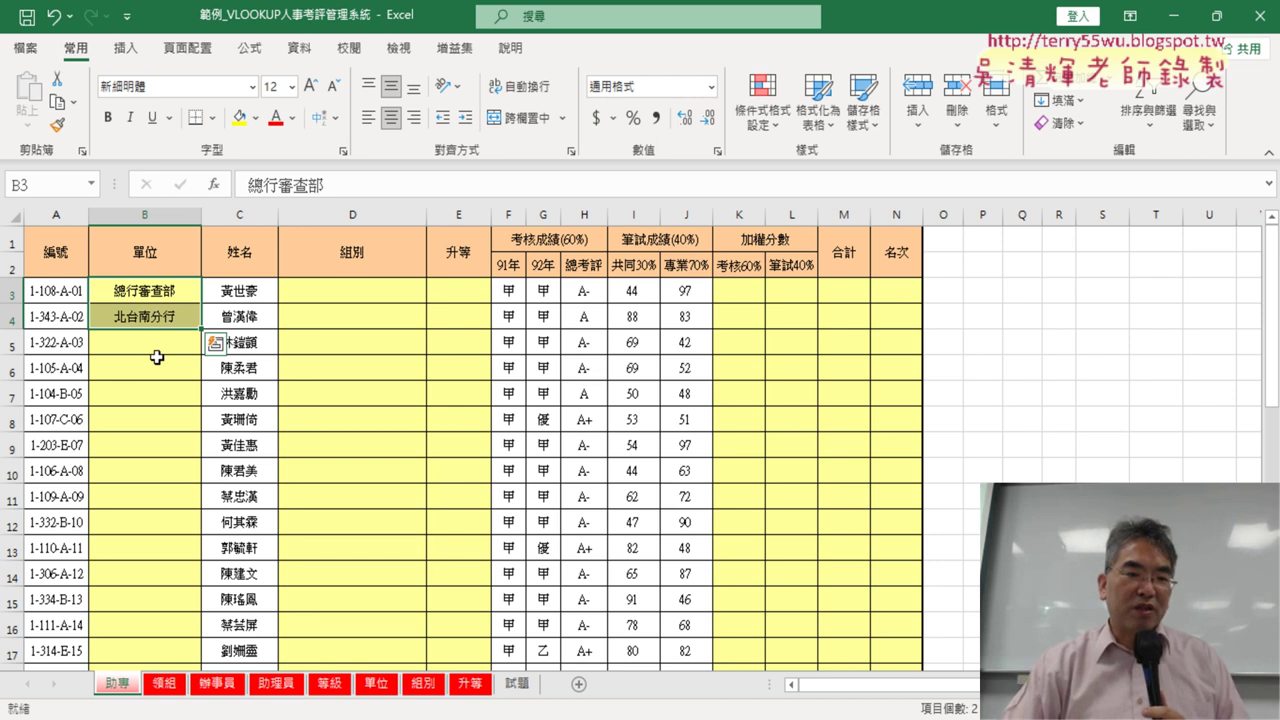
{"action": "left_click_drag", "start_coordinate": [160, 294], "coordinate": [163, 312]}
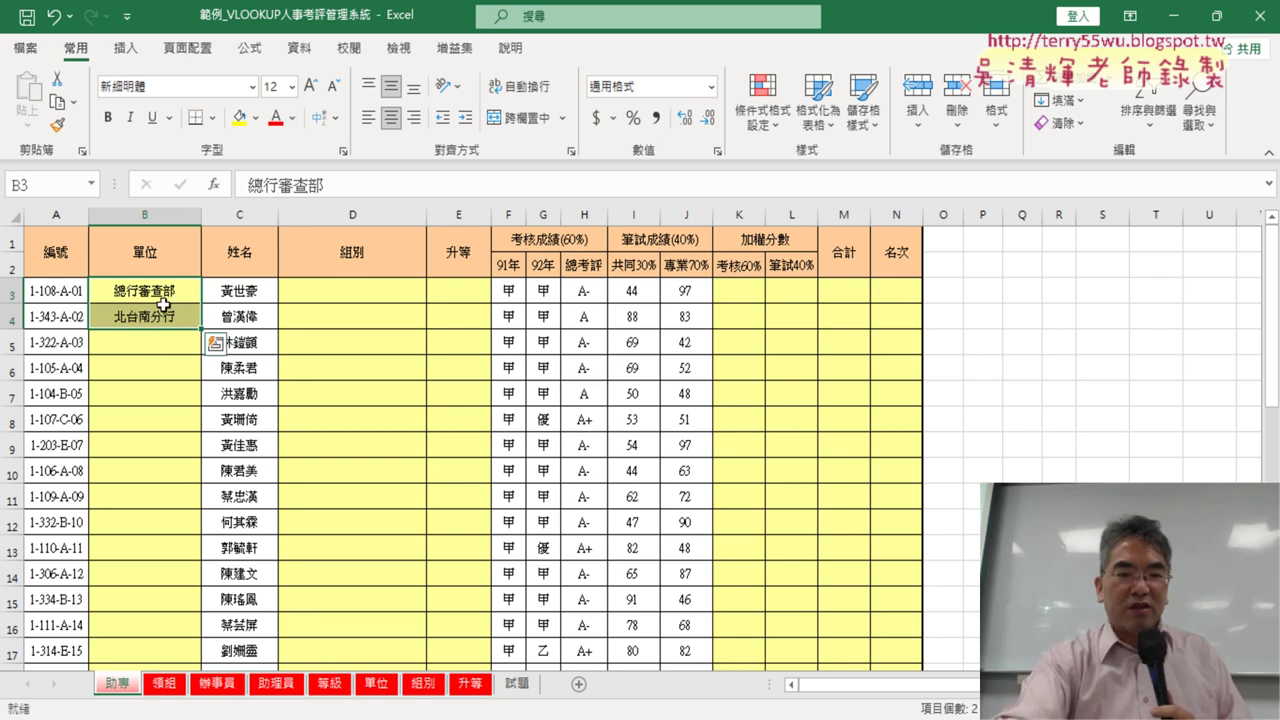
{"action": "key", "text": "Delete"}
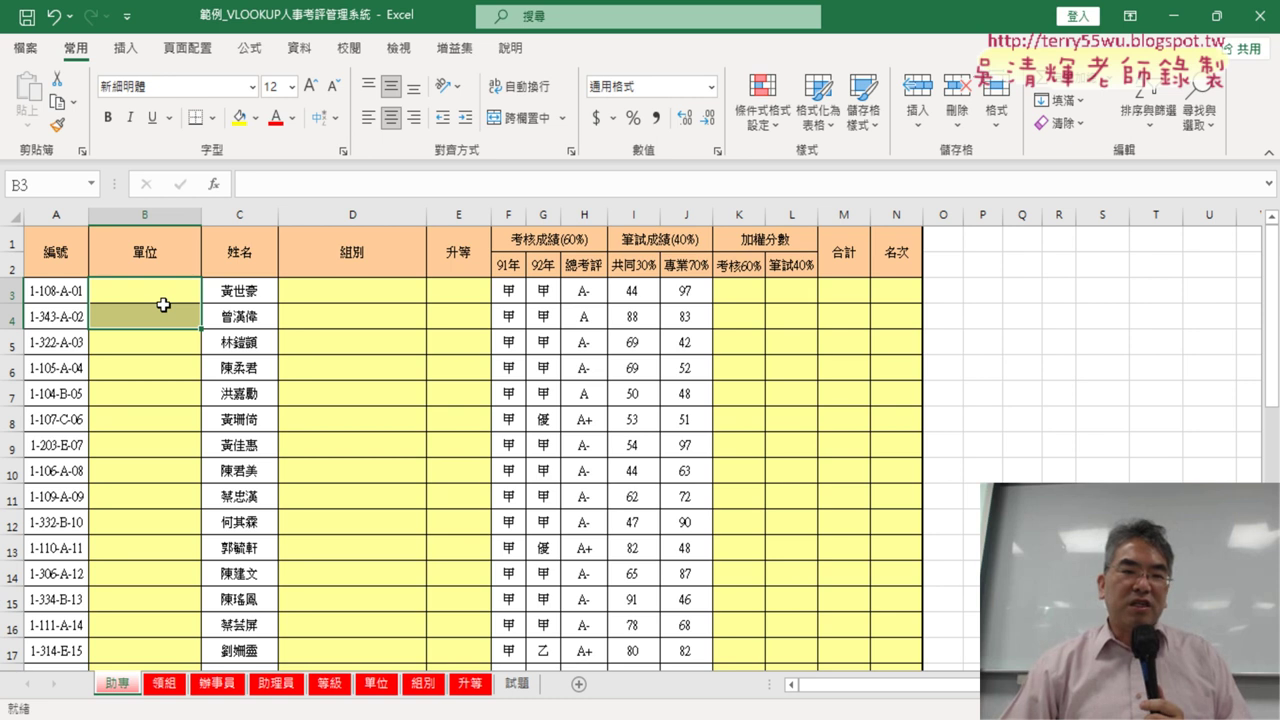